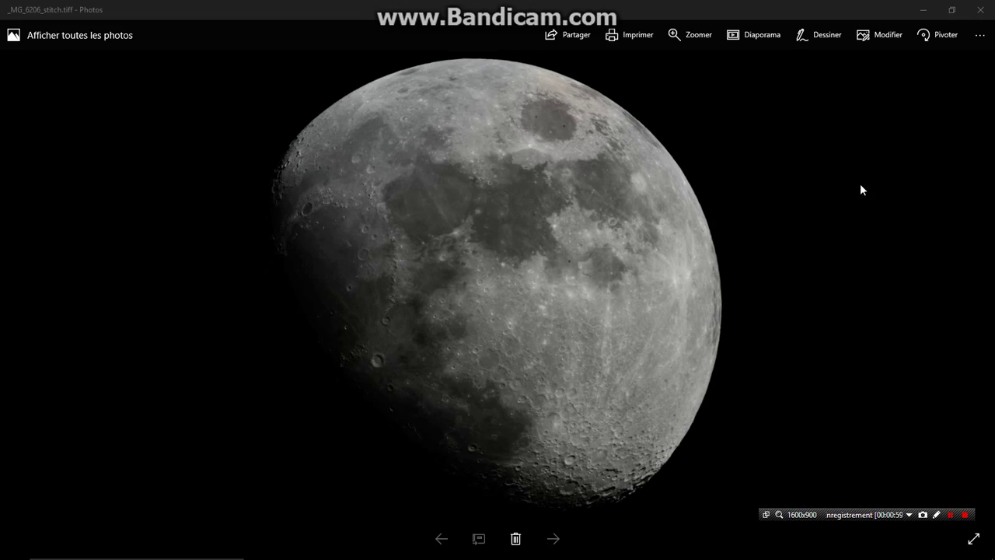
Step: Browse the source moon photos _MG_6206 through _MG_6276 and the stitched image lune_MG_6206_stitch in the photo viewer
{"action": "left_click", "coordinate": [926, 11]}
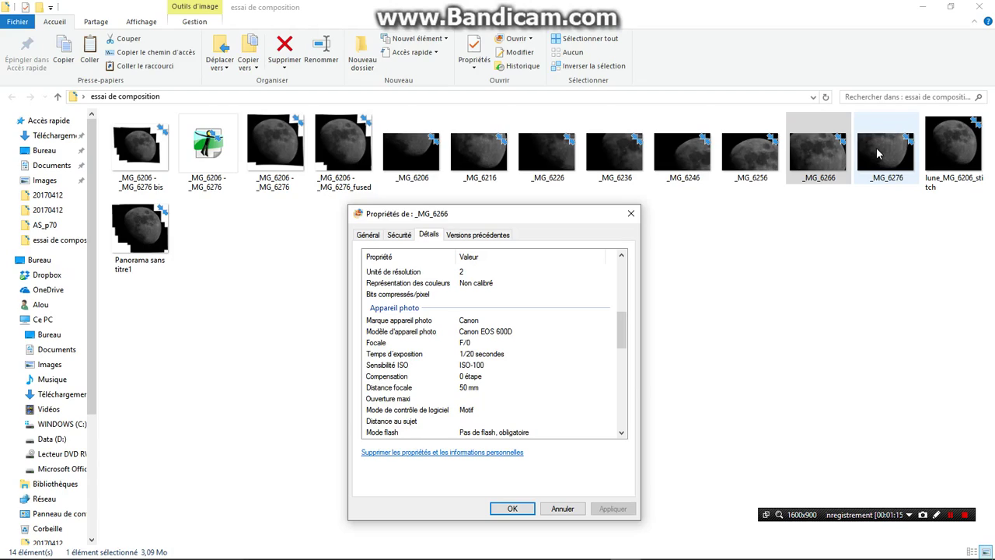
{"action": "double_click", "coordinate": [413, 158]}
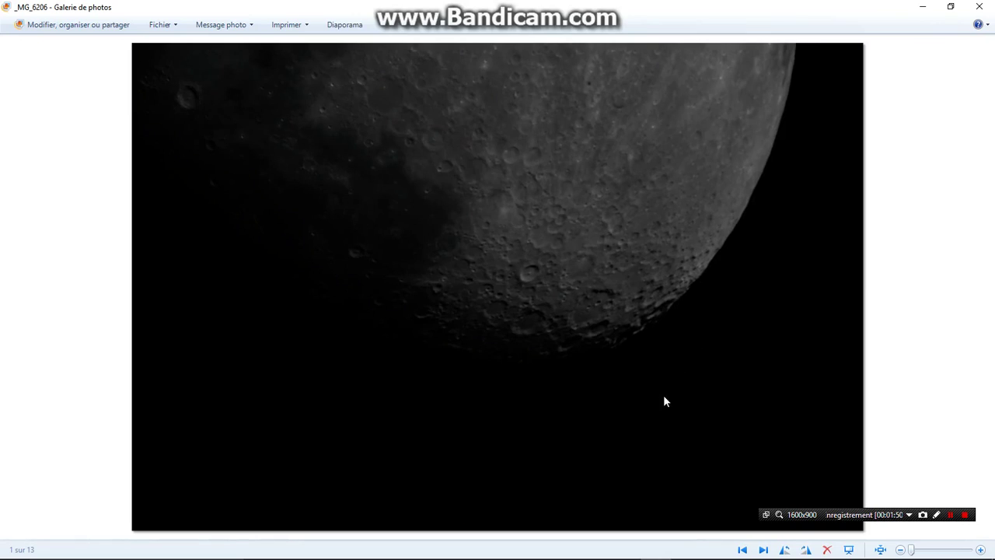
{"action": "left_click", "coordinate": [764, 550]}
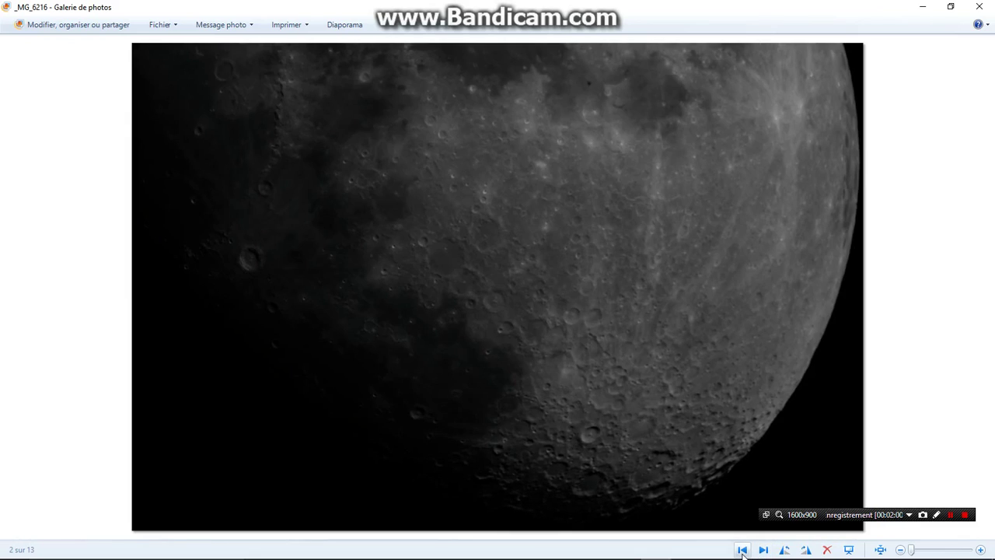
{"action": "left_click", "coordinate": [743, 550]}
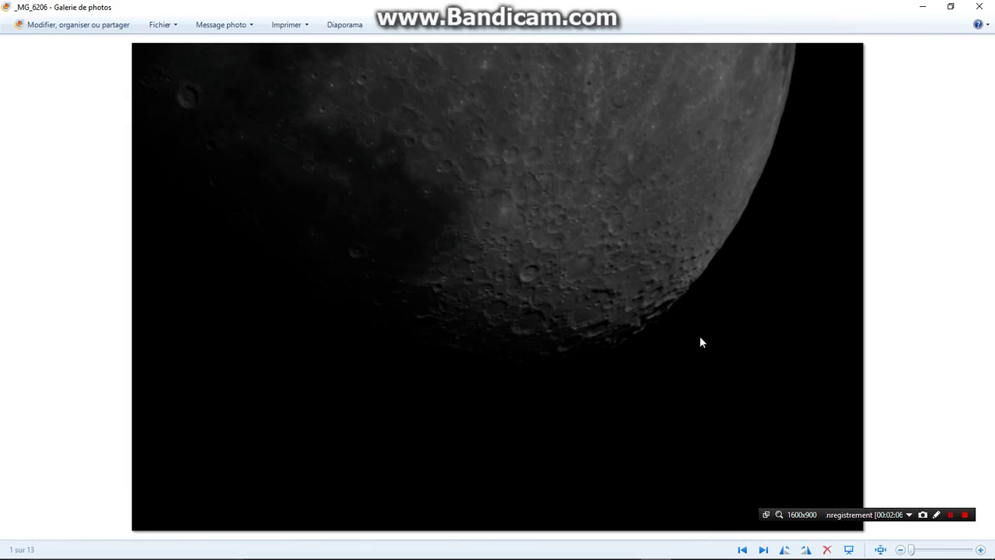
{"action": "left_click", "coordinate": [764, 549]}
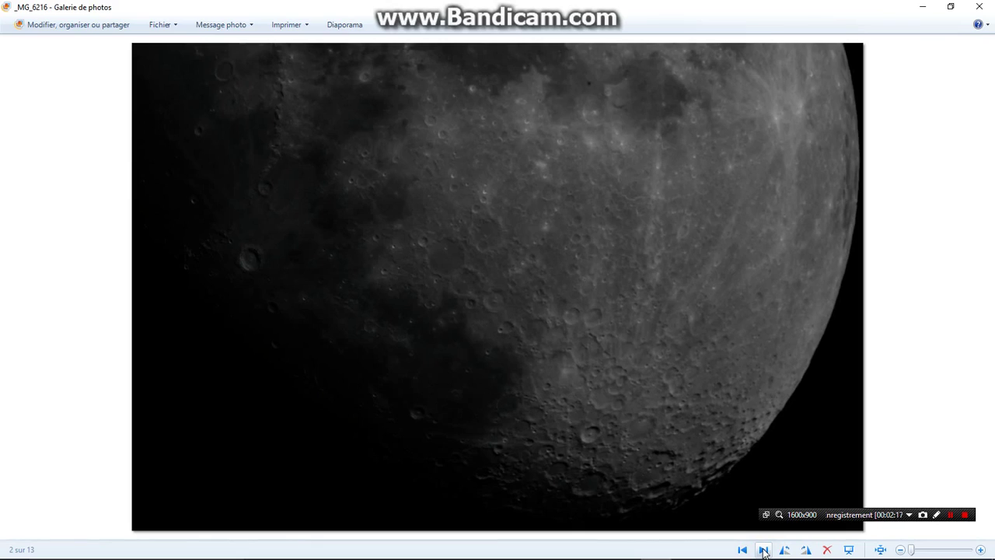
{"action": "left_click", "coordinate": [764, 550]}
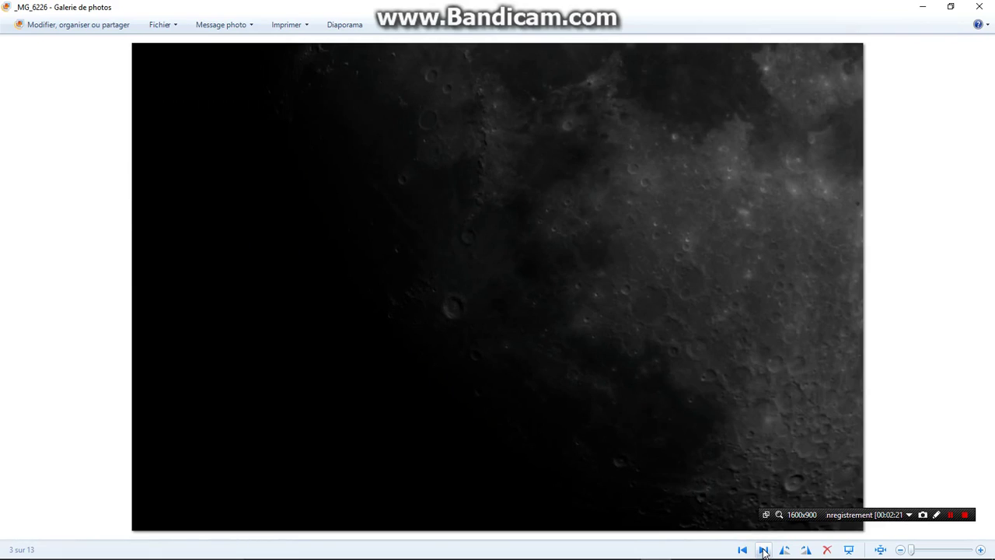
{"action": "left_click", "coordinate": [764, 550]}
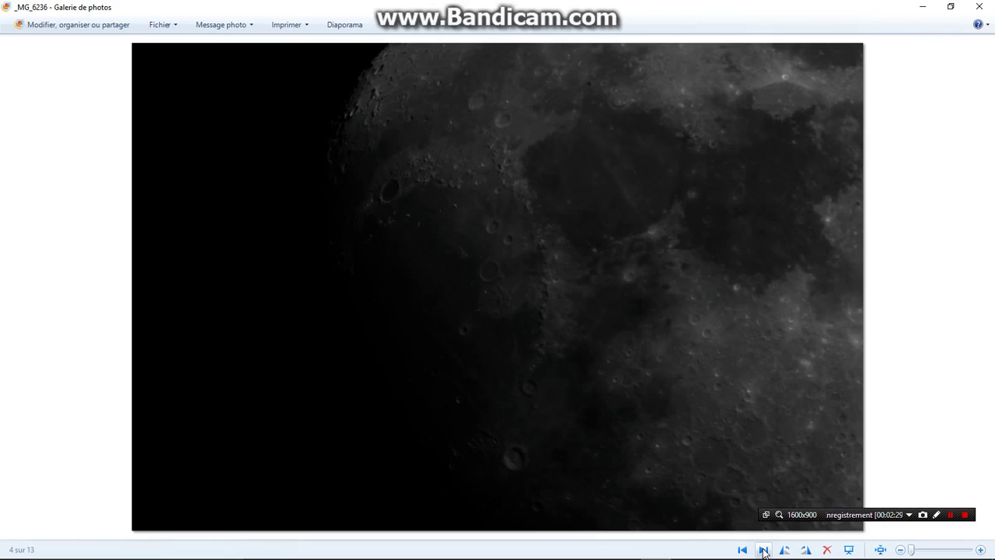
{"action": "left_click", "coordinate": [763, 550]}
{"action": "left_click", "coordinate": [764, 550]}
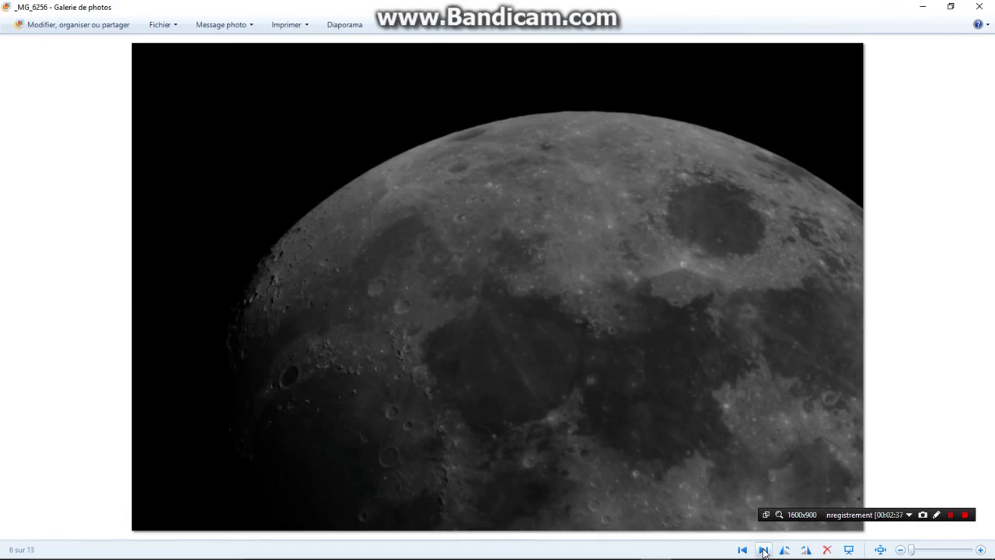
{"action": "left_click", "coordinate": [764, 550]}
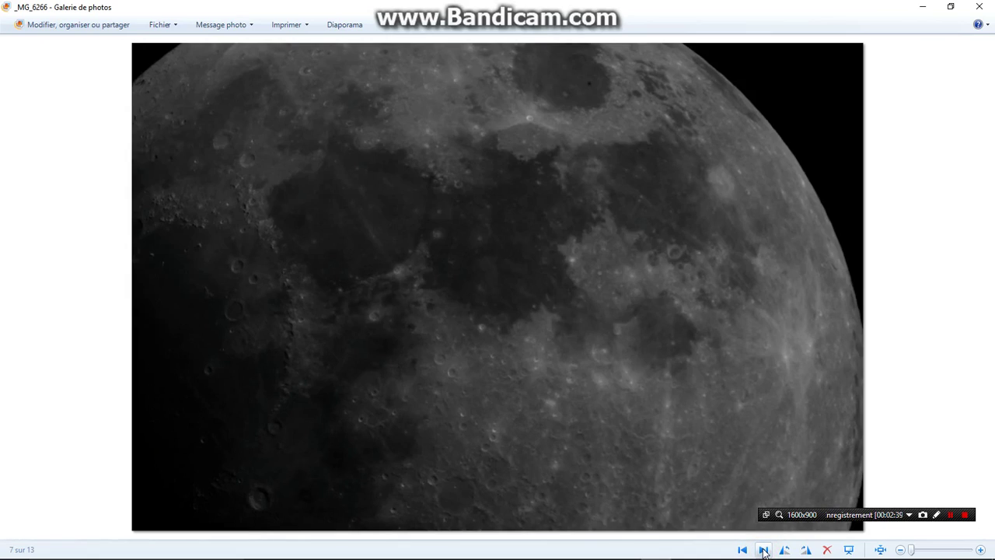
{"action": "left_click", "coordinate": [763, 550]}
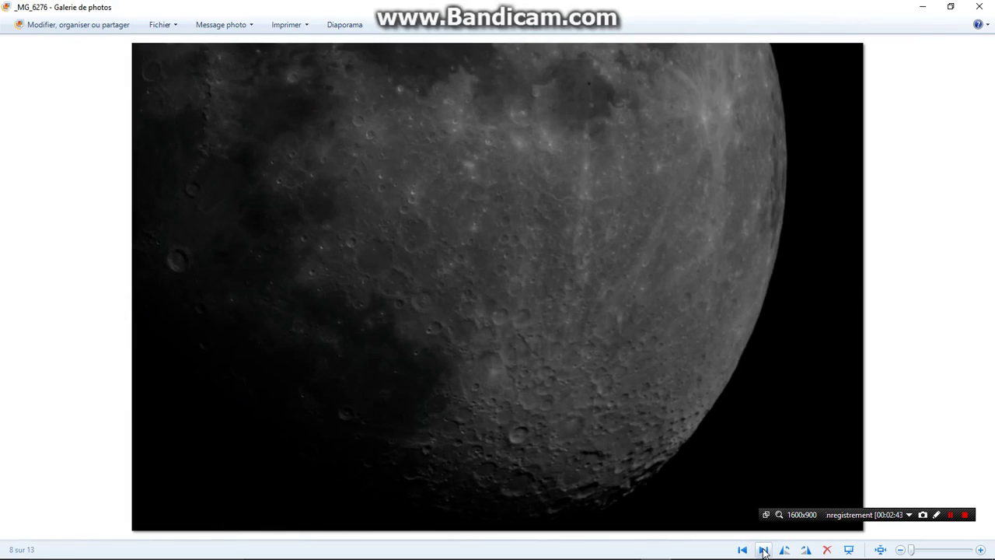
{"action": "left_click", "coordinate": [764, 549]}
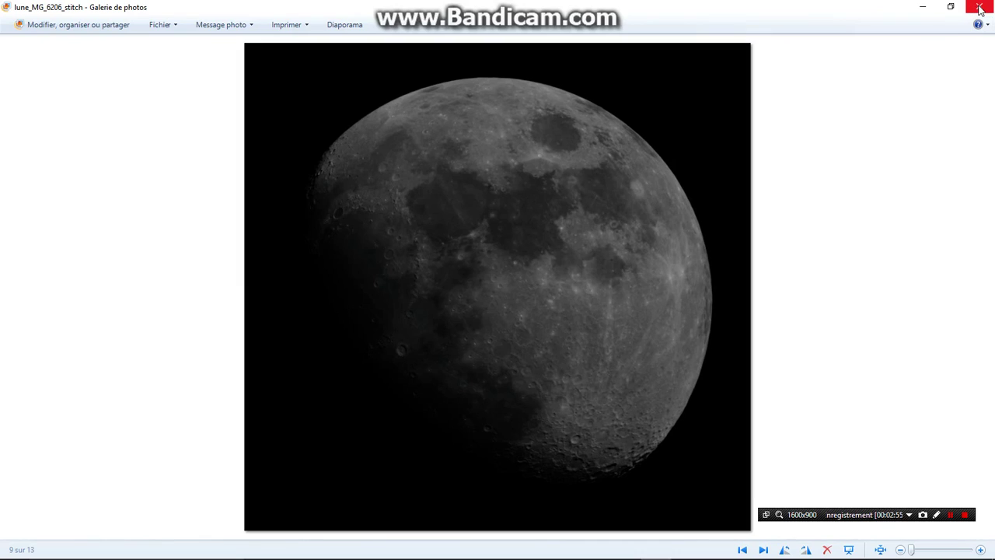
{"action": "left_click", "coordinate": [923, 7]}
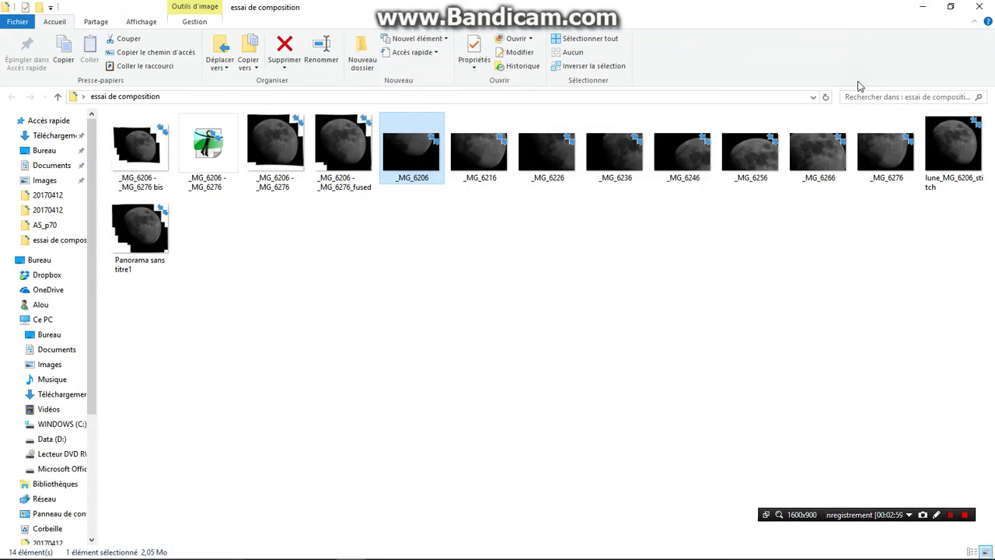
Step: Launch Image Composite Editor and maximize its window
{"action": "mouse_move", "coordinate": [608, 549]}
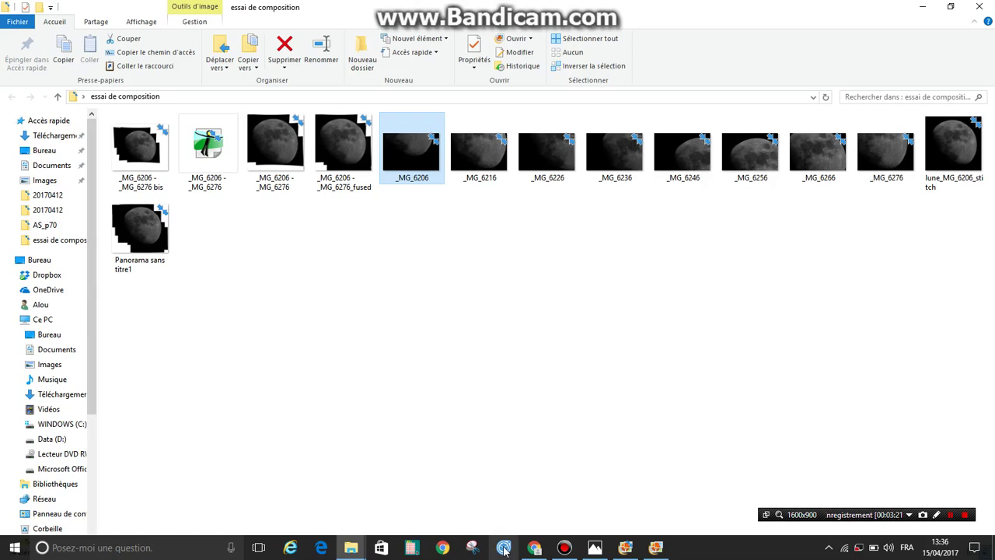
{"action": "left_click", "coordinate": [504, 548]}
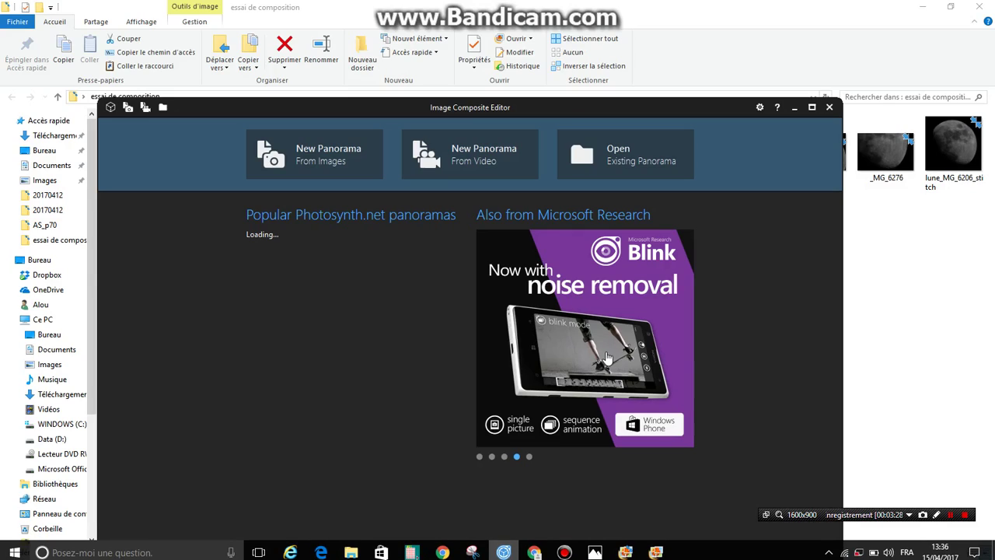
{"action": "left_click", "coordinate": [812, 97]}
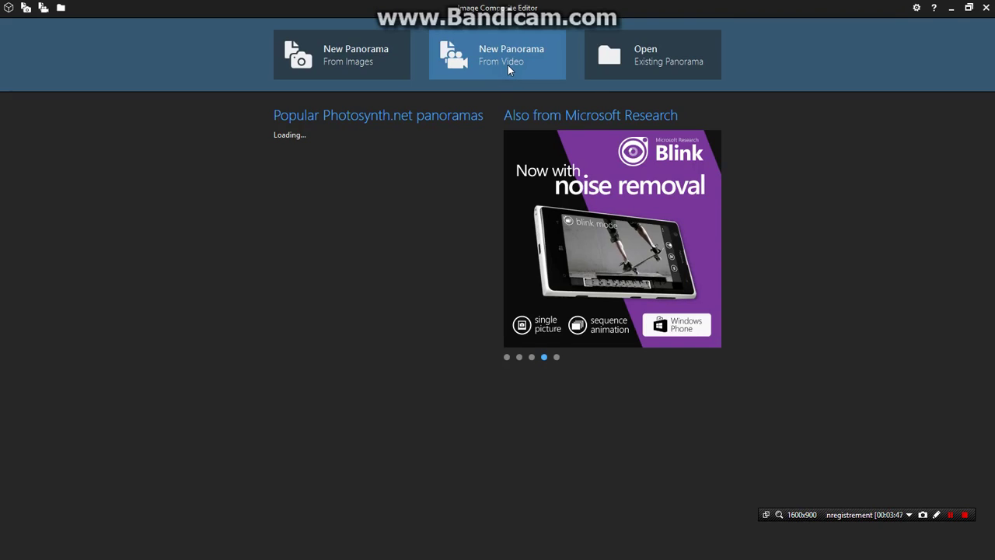
Step: Start a new panorama from images with the eight overlapping moon photos _MG_6206 through _MG_6276
{"action": "left_click", "coordinate": [345, 57]}
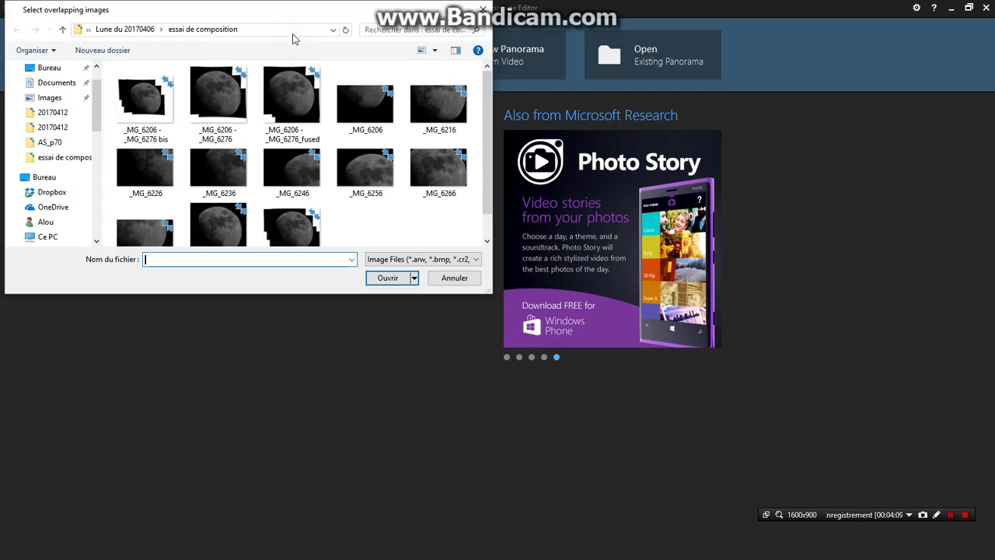
{"action": "left_click", "coordinate": [363, 108]}
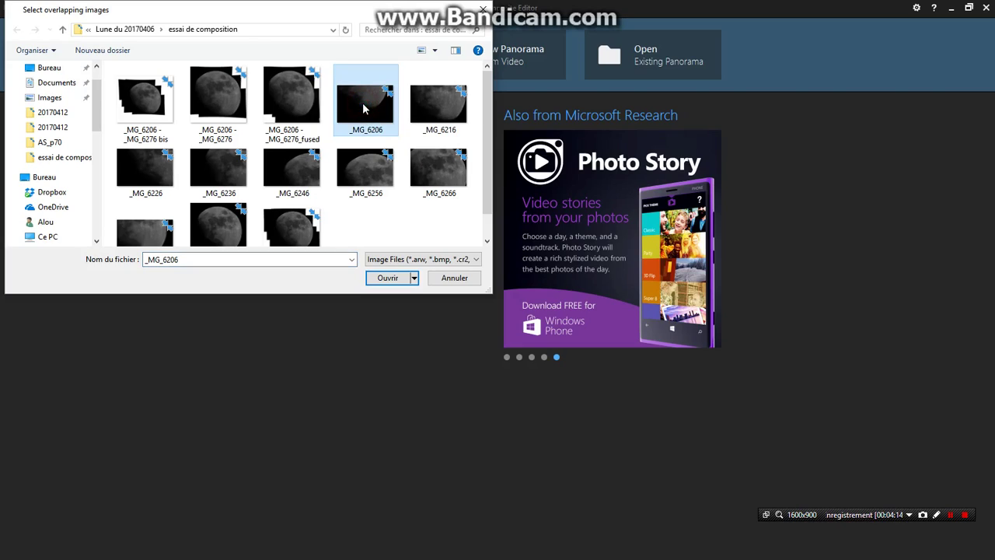
{"action": "left_click", "coordinate": [148, 233], "text": "shift"}
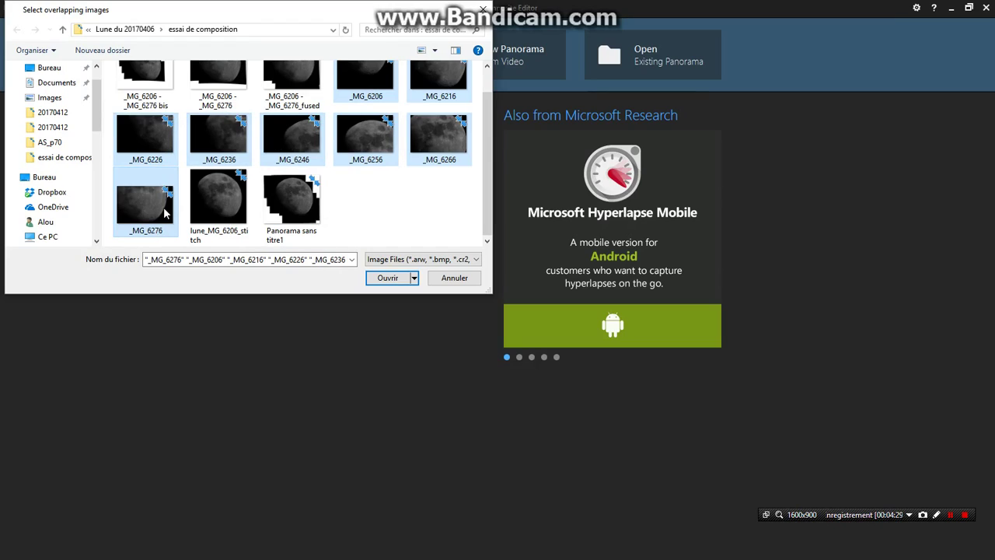
{"action": "left_click", "coordinate": [388, 278]}
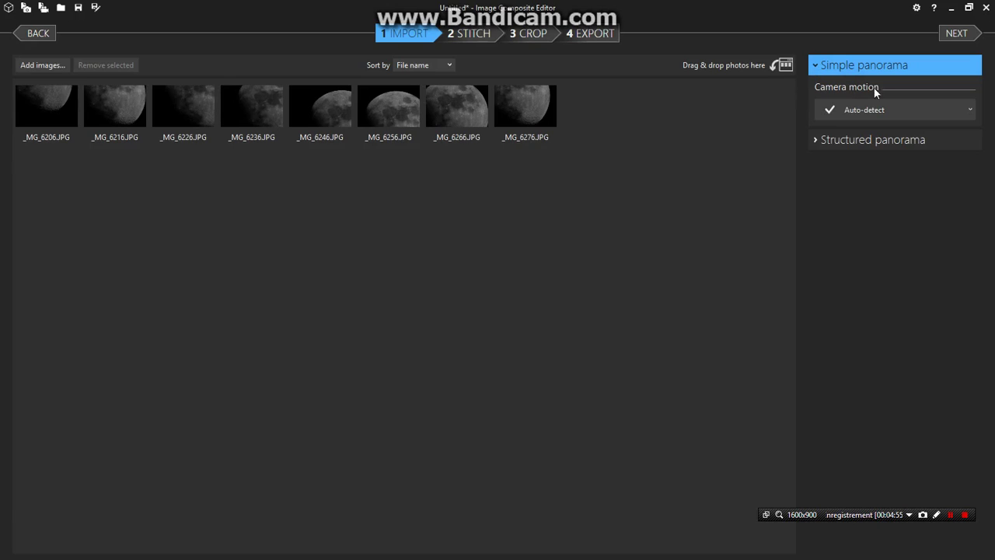
Step: Review the camera motion options, keep Auto-detect, and stitch the imported photos
{"action": "left_click", "coordinate": [969, 112]}
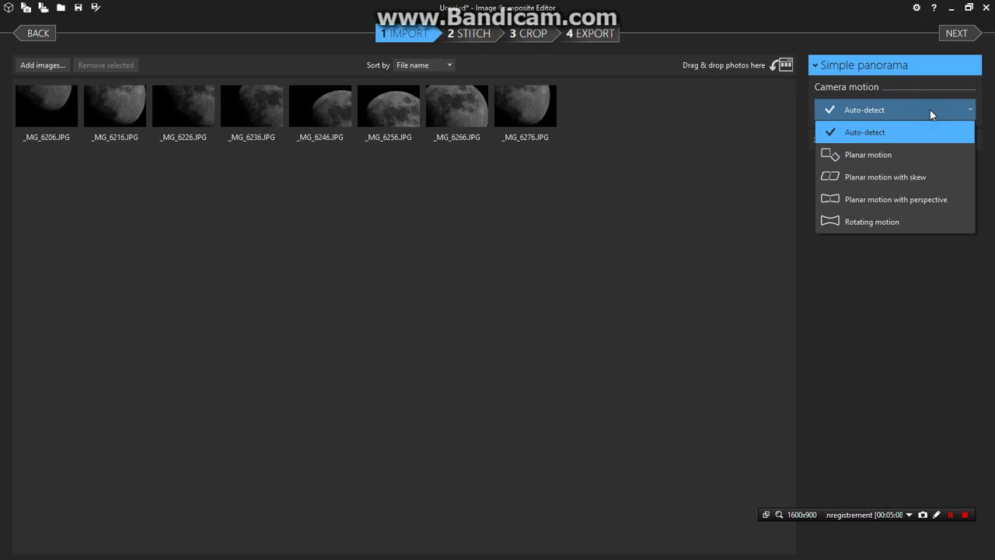
{"action": "left_click", "coordinate": [910, 106]}
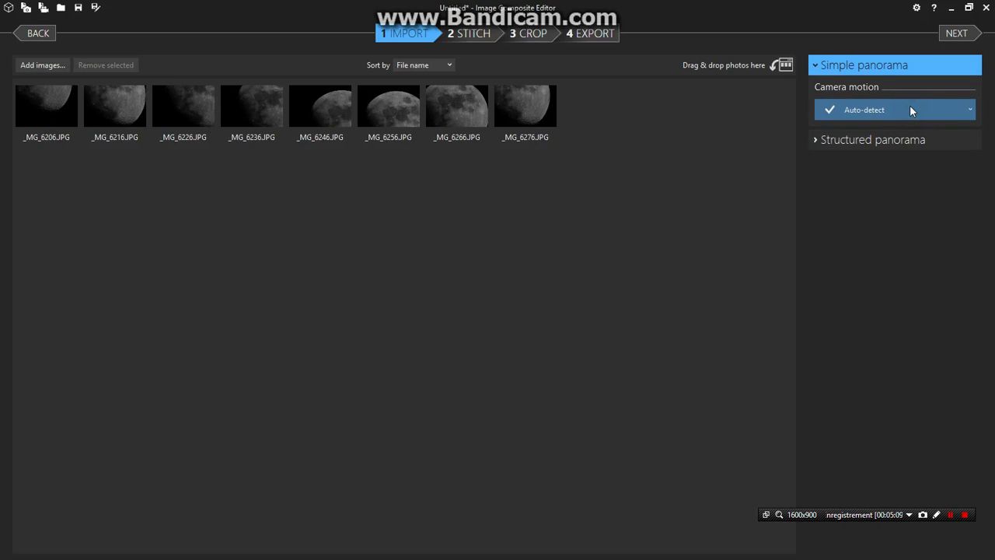
{"action": "left_click", "coordinate": [470, 35]}
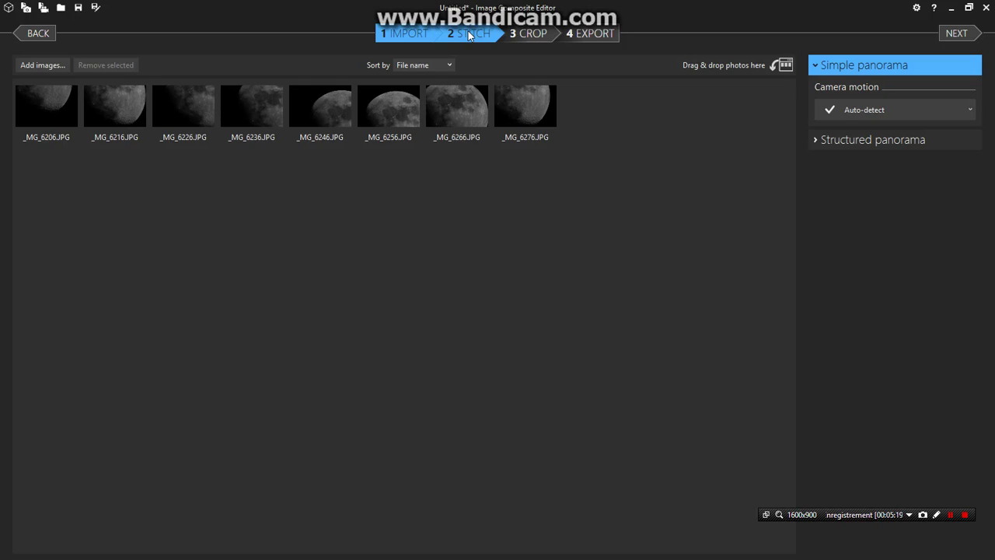
{"action": "left_click", "coordinate": [469, 35]}
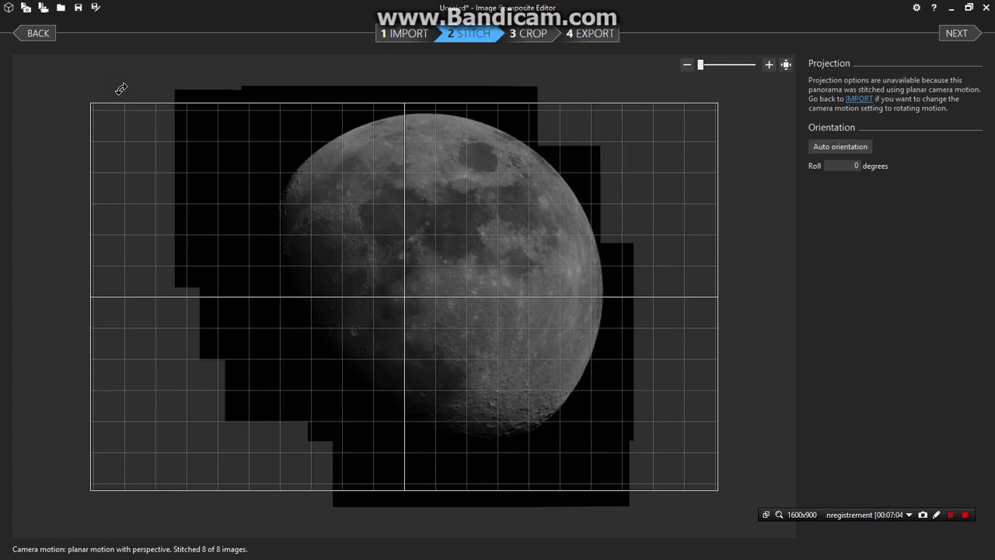
Step: Rotate the stitched moon to a roll of about -5.7 degrees and proceed to the crop stage
{"action": "left_click", "coordinate": [88, 102]}
{"action": "left_click_drag", "start_coordinate": [91, 103], "coordinate": [164, 115]}
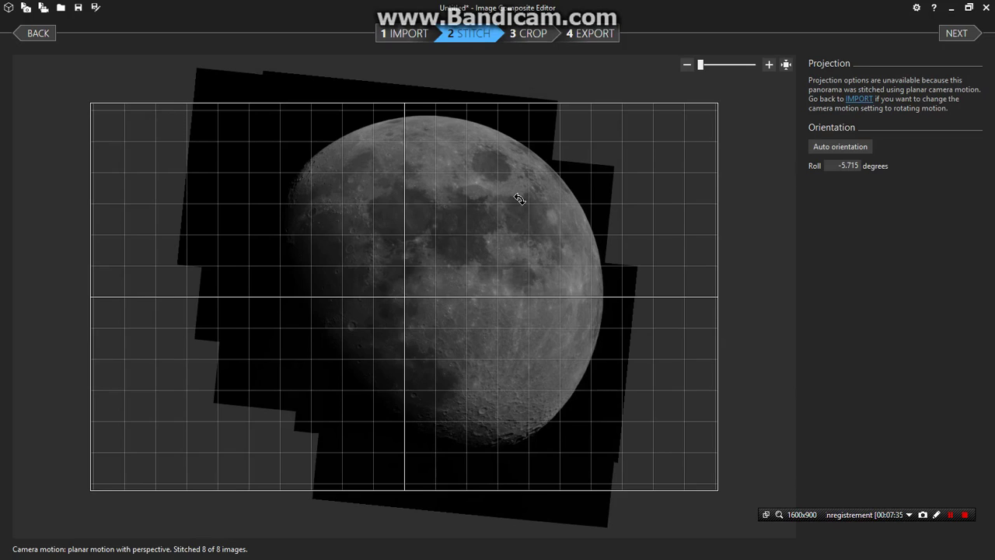
{"action": "left_click", "coordinate": [532, 37]}
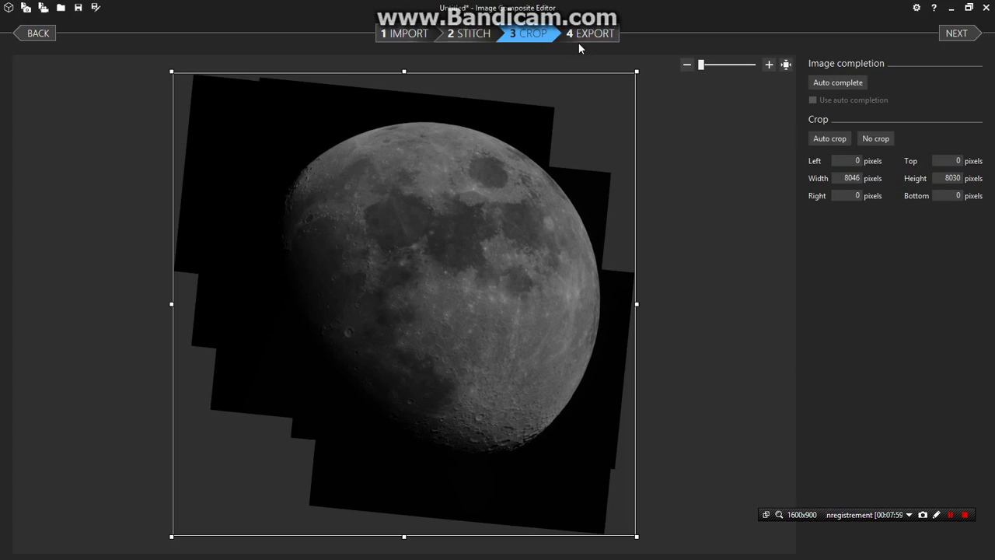
Step: Crop the panorama by about 619 pixels on the left, 326 at the top and 674 at the bottom
{"action": "left_click", "coordinate": [404, 72]}
{"action": "left_click_drag", "start_coordinate": [406, 86], "coordinate": [404, 91]}
{"action": "left_click_drag", "start_coordinate": [171, 315], "coordinate": [206, 315]}
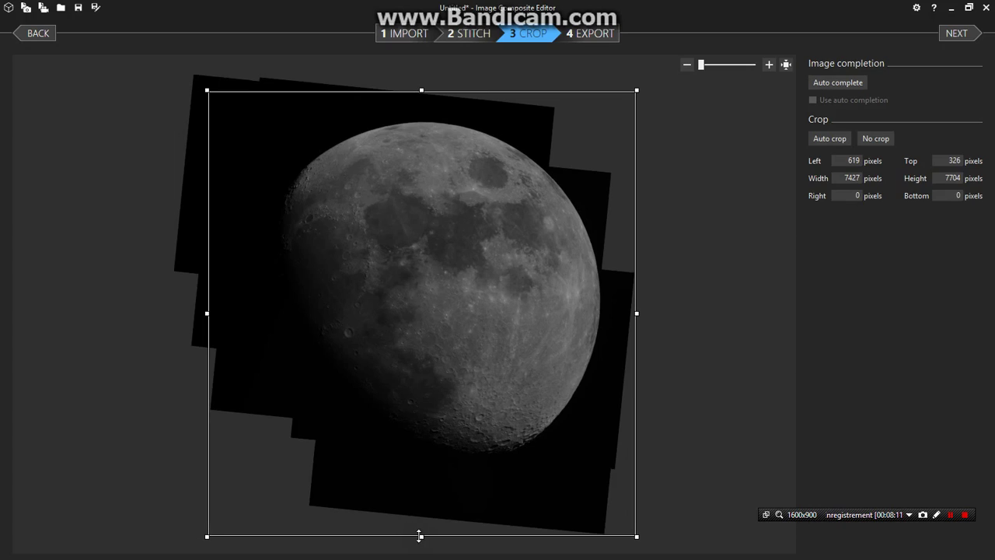
{"action": "left_click_drag", "start_coordinate": [423, 534], "coordinate": [427, 496]}
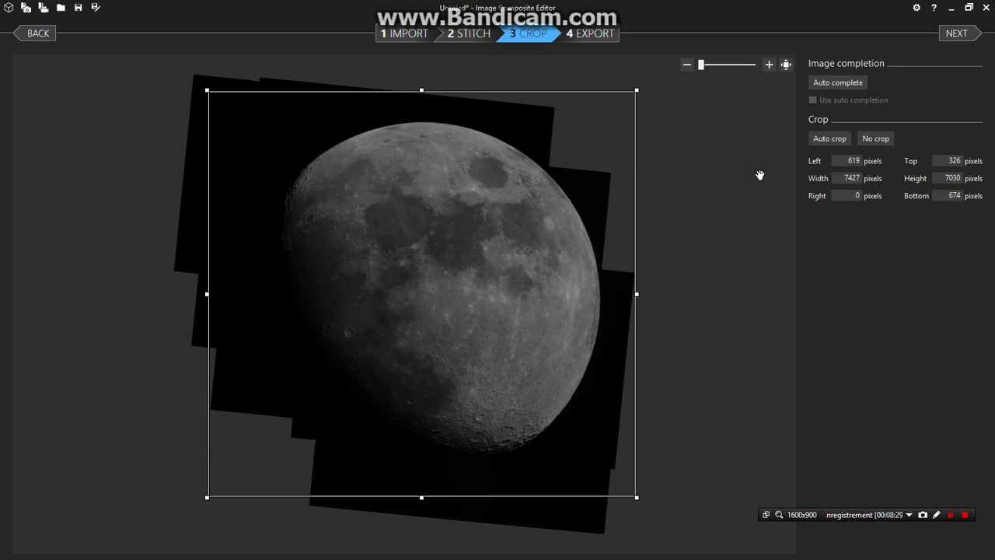
Step: Auto-complete the panorama's missing edges and crop about 717 pixels off the left, 228 off the top and 663 off the bottom
{"action": "left_click", "coordinate": [839, 82]}
{"action": "left_click", "coordinate": [838, 83]}
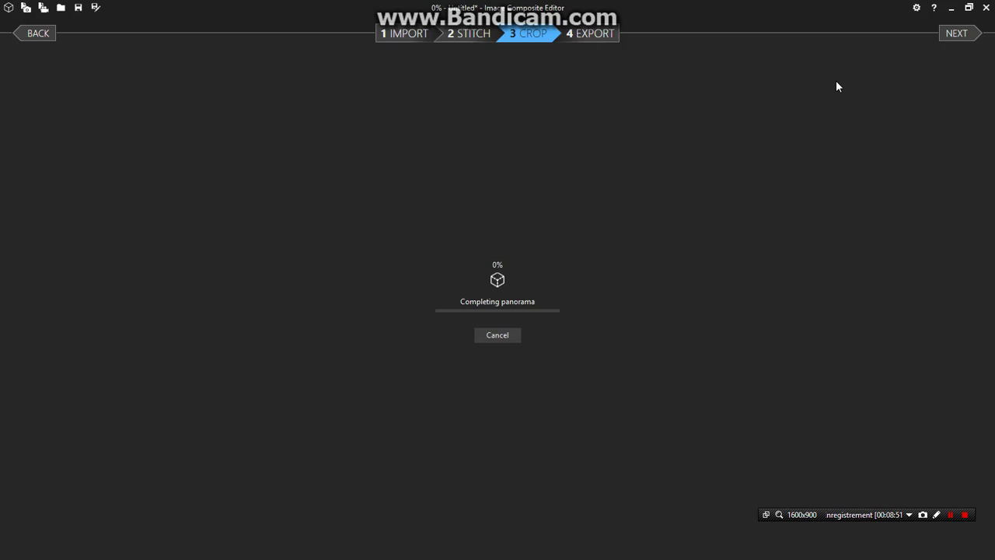
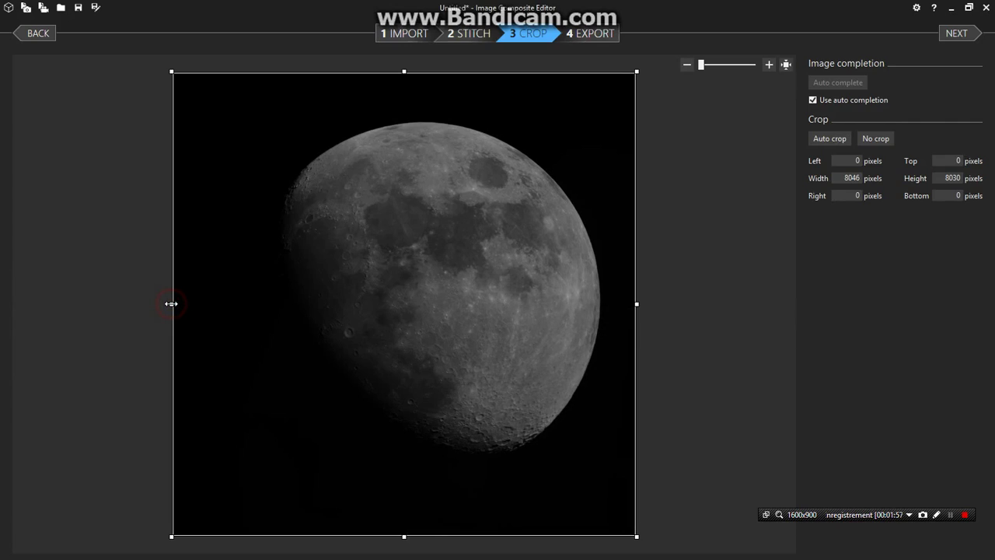
{"action": "left_click_drag", "start_coordinate": [171, 304], "coordinate": [213, 304]}
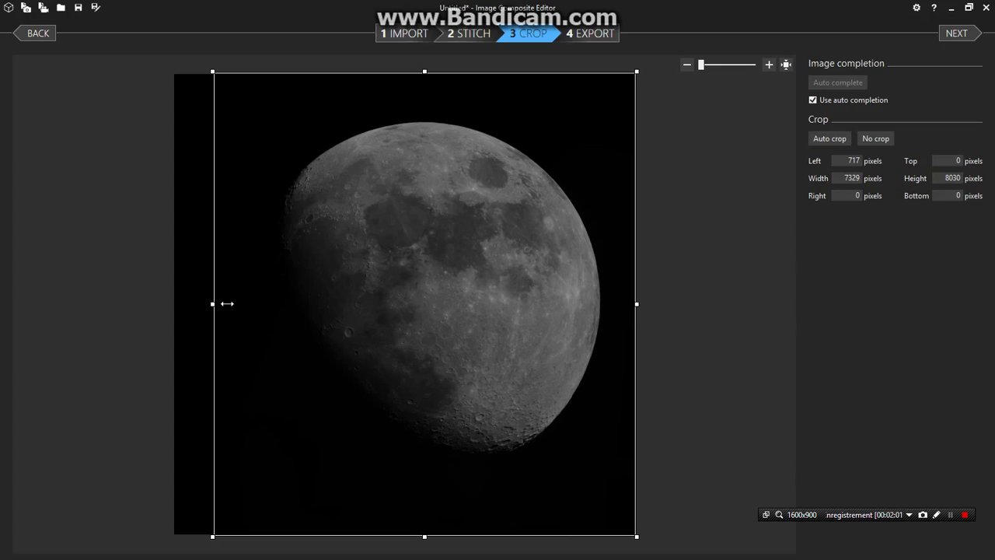
{"action": "left_click_drag", "start_coordinate": [424, 74], "coordinate": [429, 86]}
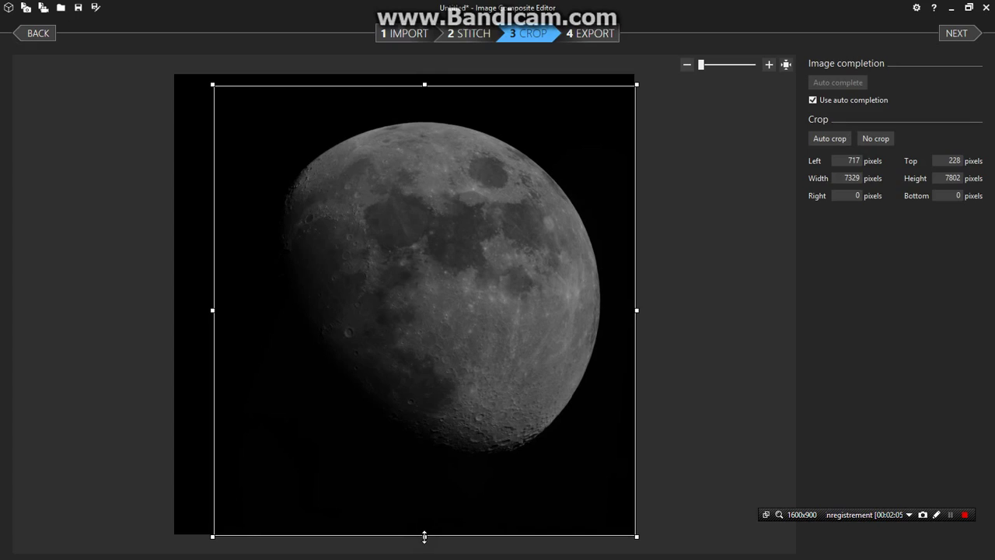
{"action": "left_click_drag", "start_coordinate": [424, 536], "coordinate": [432, 502]}
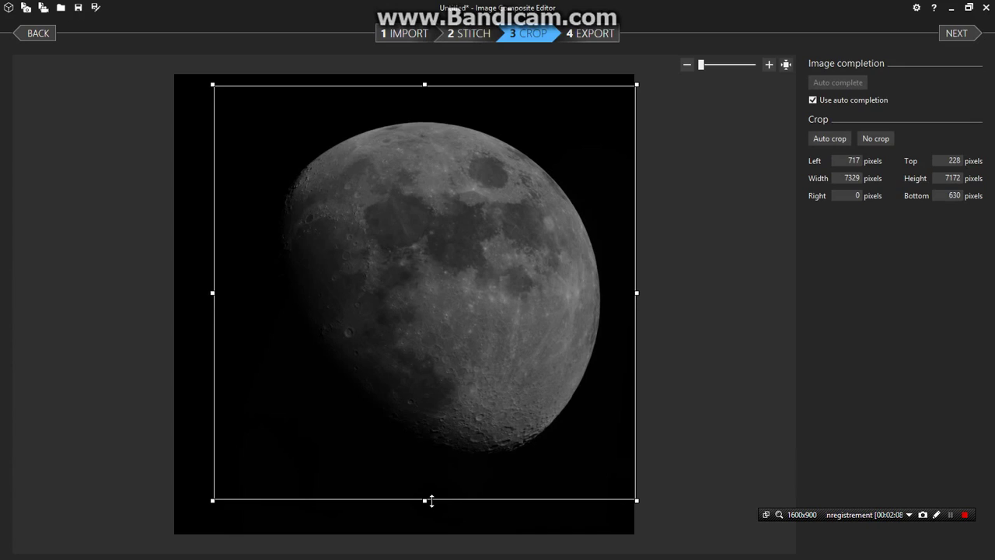
{"action": "left_click_drag", "start_coordinate": [432, 502], "coordinate": [431, 499]}
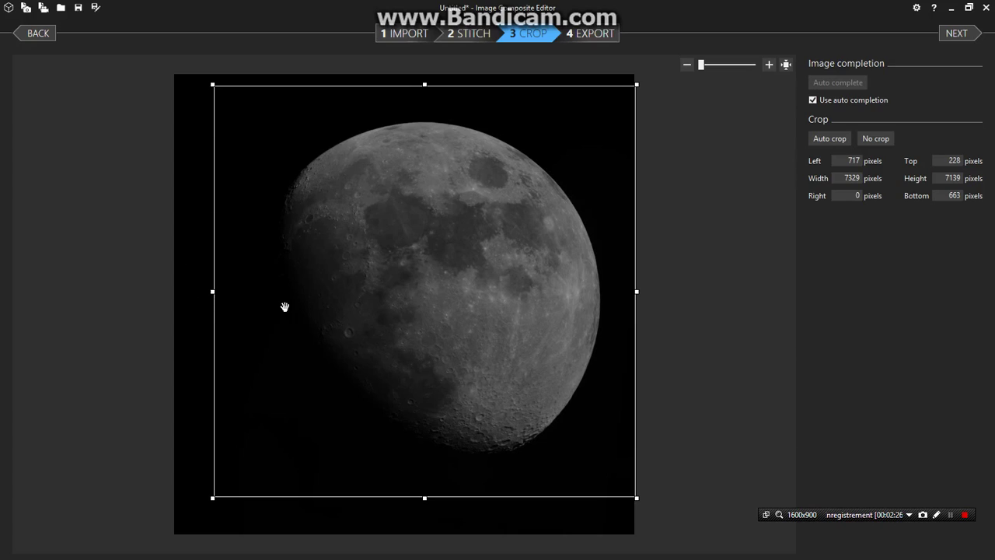
Step: Proceed to the export stage, review the JPEG quality levels, and set the file format to TIFF Image
{"action": "left_click", "coordinate": [596, 35]}
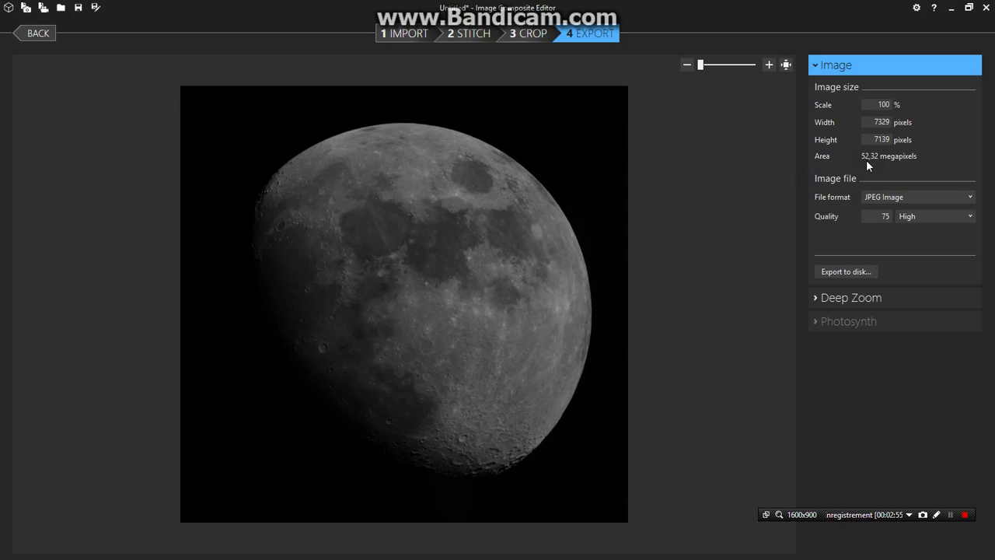
{"action": "left_click", "coordinate": [970, 198]}
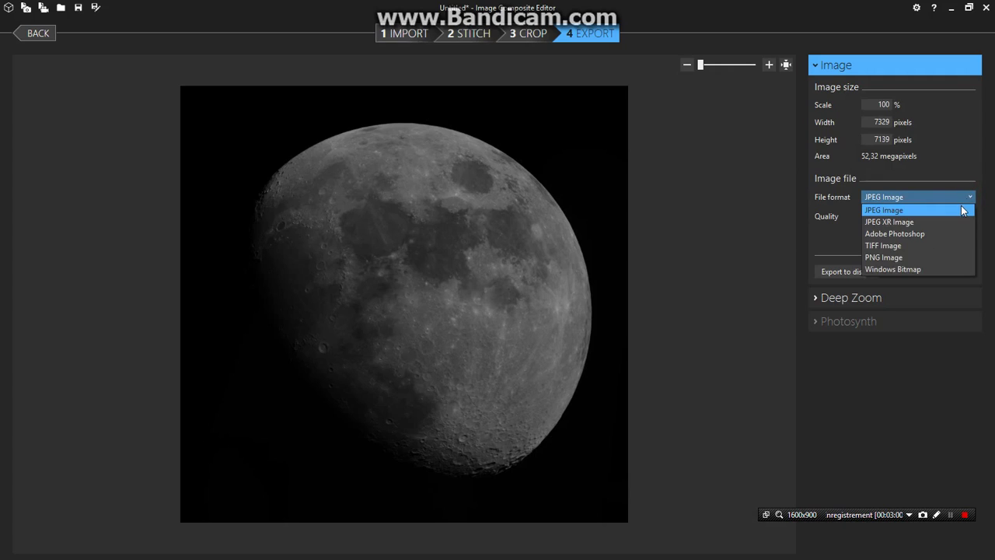
{"action": "left_click", "coordinate": [929, 245]}
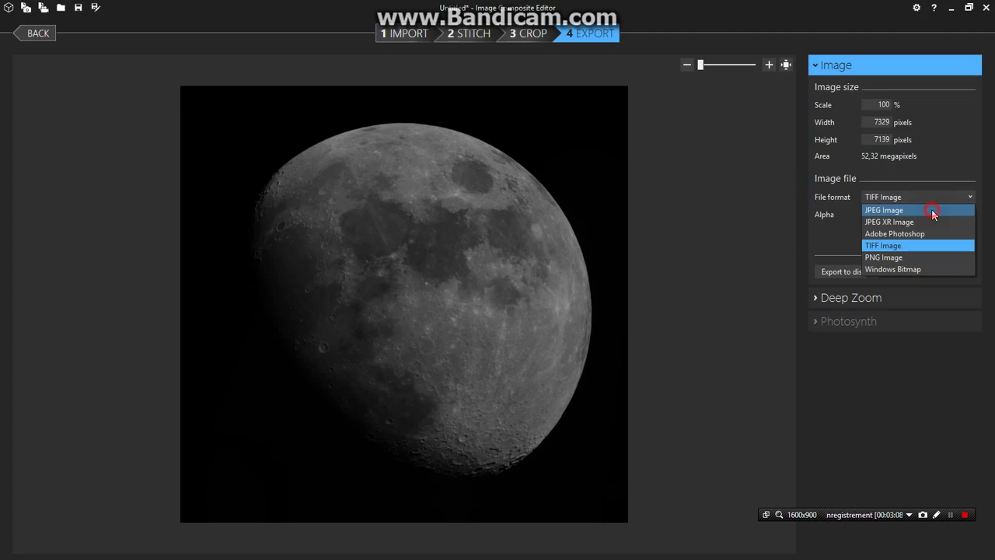
{"action": "left_click", "coordinate": [884, 210]}
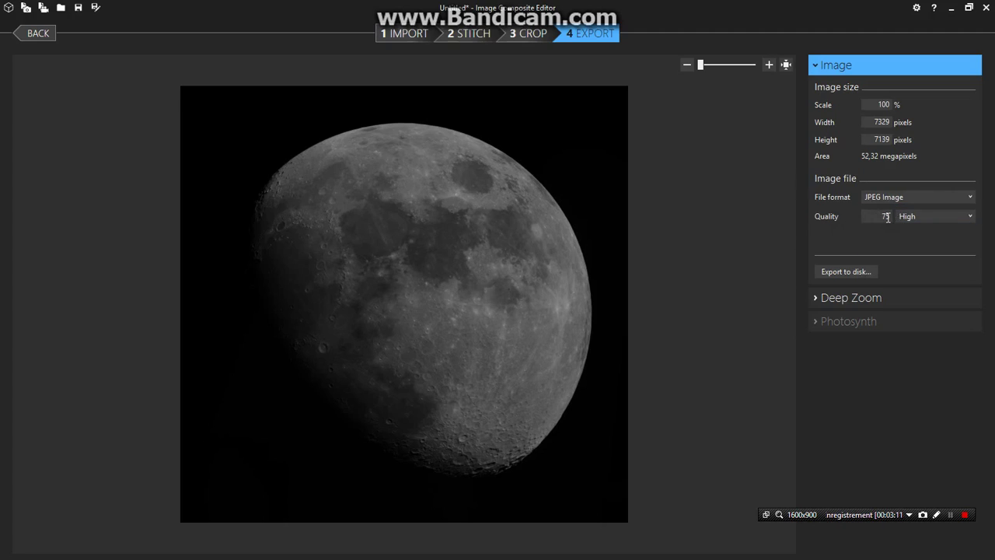
{"action": "left_click", "coordinate": [967, 217]}
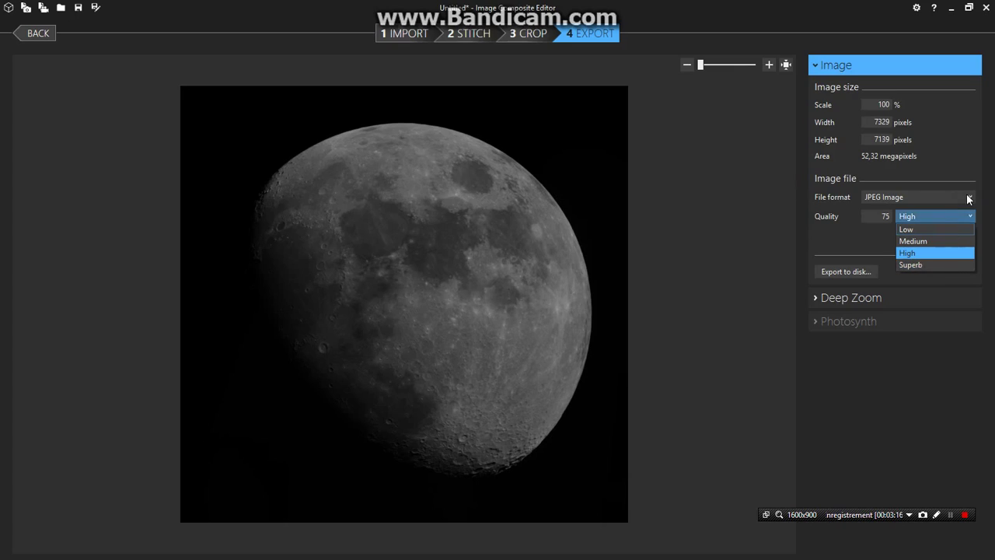
{"action": "left_click", "coordinate": [969, 200]}
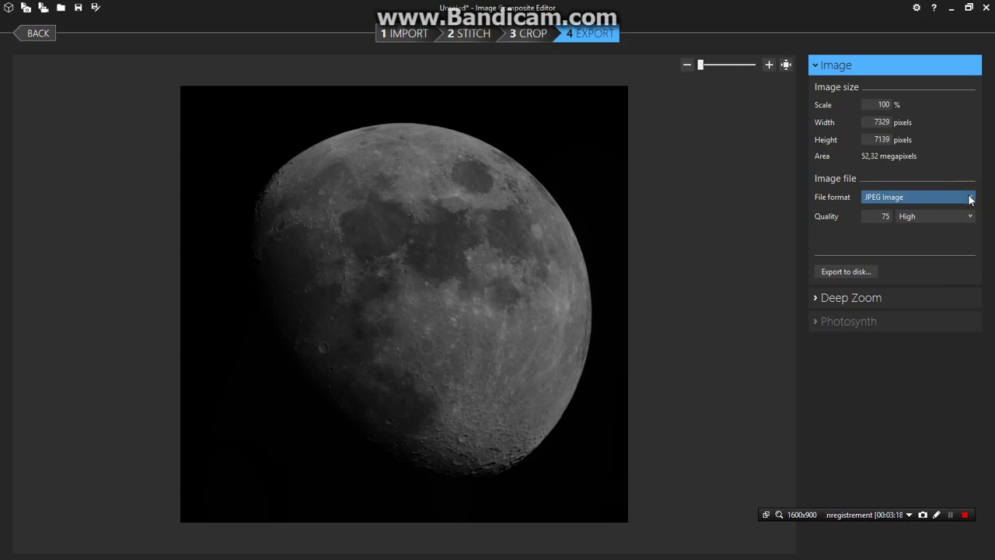
{"action": "left_click", "coordinate": [970, 200]}
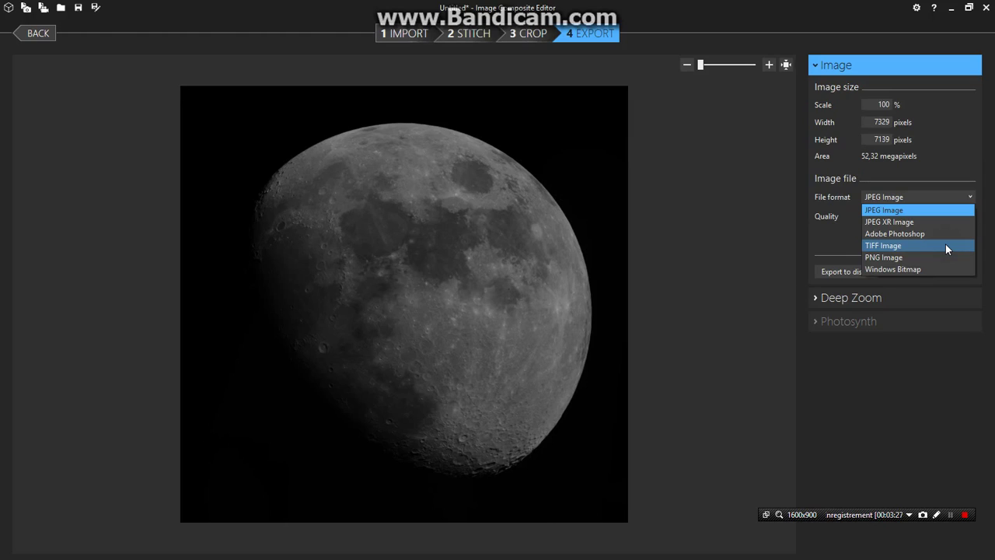
{"action": "left_click", "coordinate": [946, 246]}
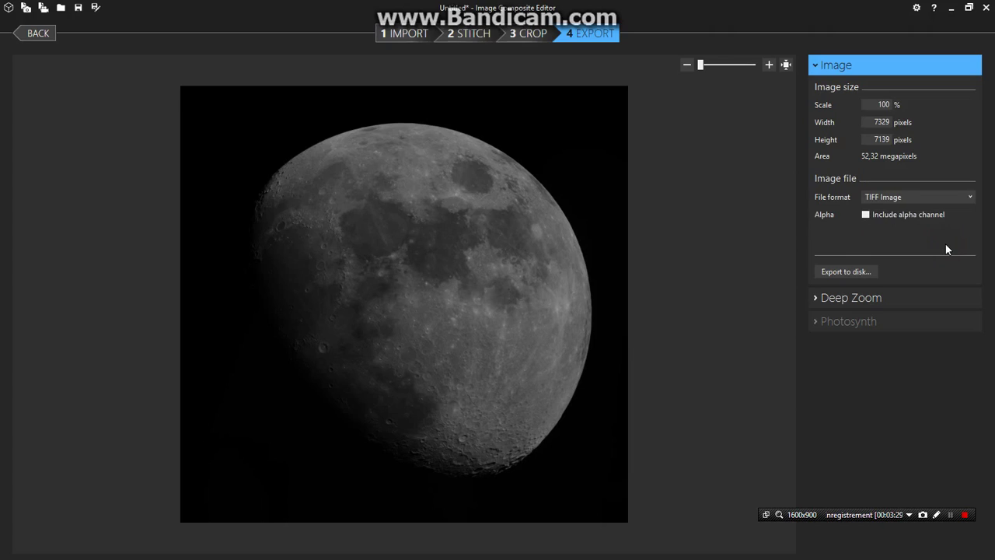
Step: Export the panorama to disk in the essai de composition folder as a TIFF named "Essai assemblage Lune du 06 04 2017"
{"action": "left_click", "coordinate": [839, 273]}
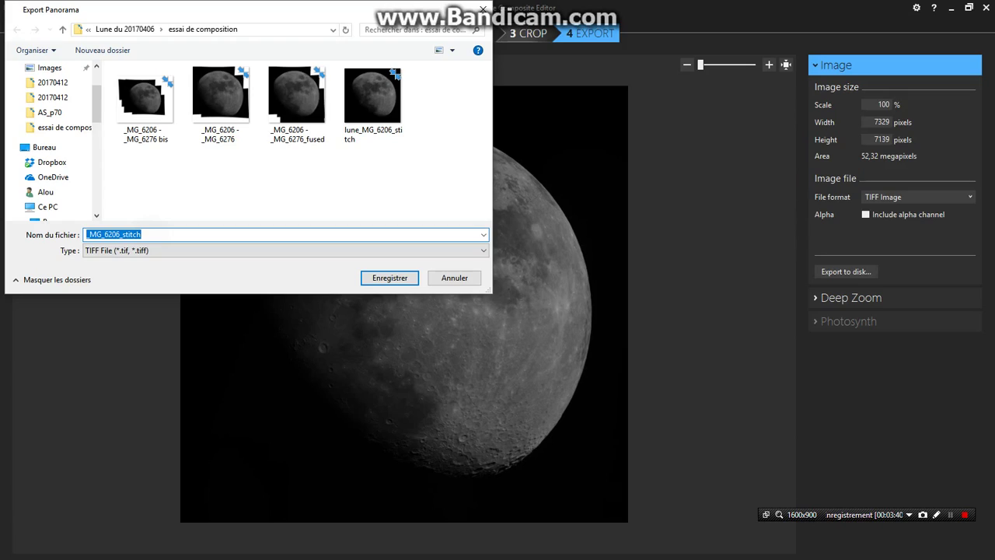
{"action": "left_click_drag", "start_coordinate": [142, 235], "coordinate": [86, 234]}
{"action": "type", "text": "Essai a"}
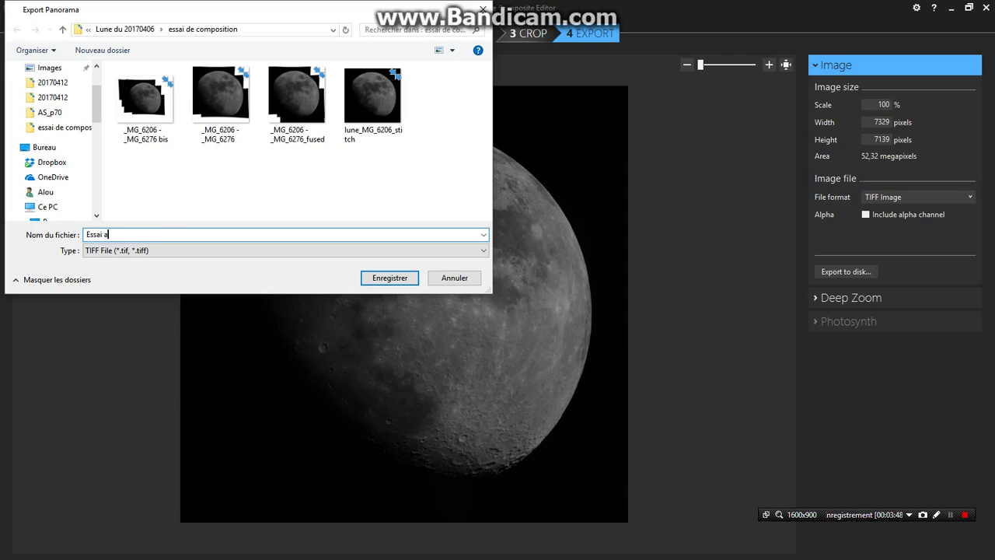
{"action": "type", "text": "ssemblage Lune du 06 04 2017"}
{"action": "left_click", "coordinate": [389, 280]}
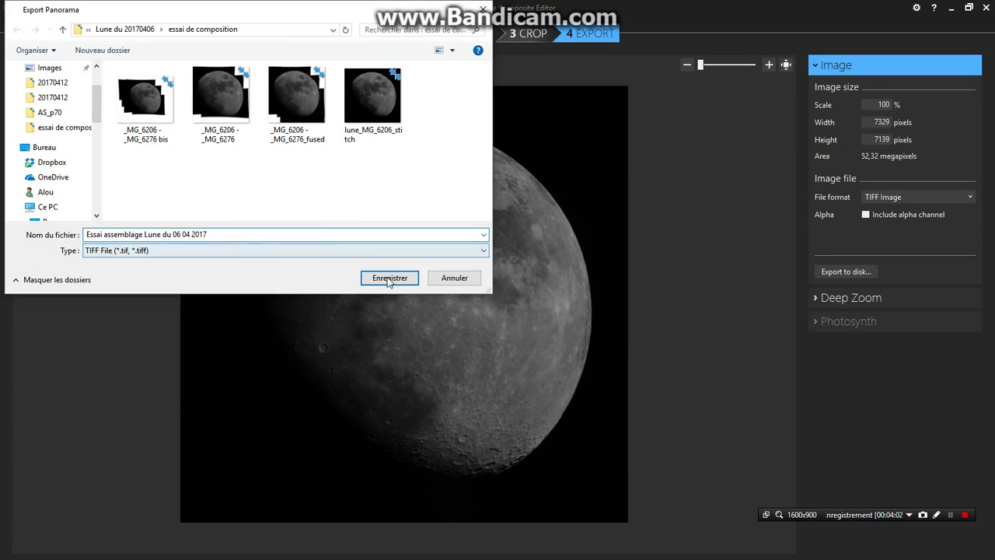
{"action": "left_click", "coordinate": [390, 280]}
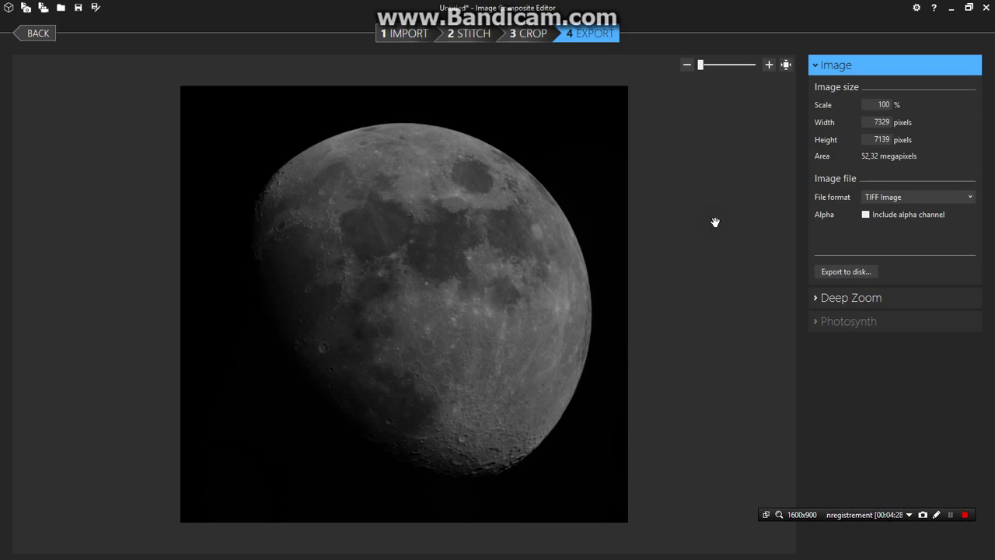
Step: Close Image Composite Editor and discard the unsaved project
{"action": "left_click", "coordinate": [986, 9]}
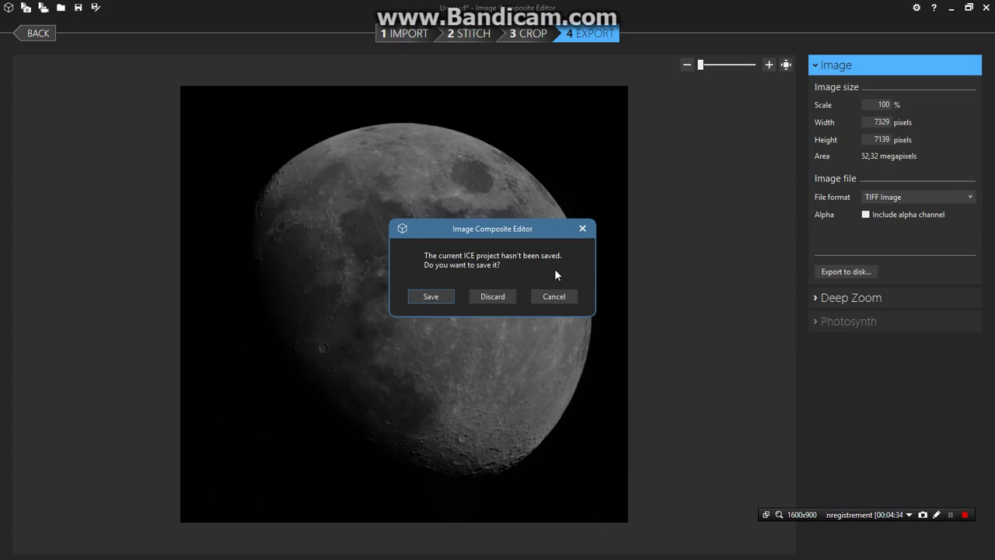
{"action": "left_click", "coordinate": [491, 297]}
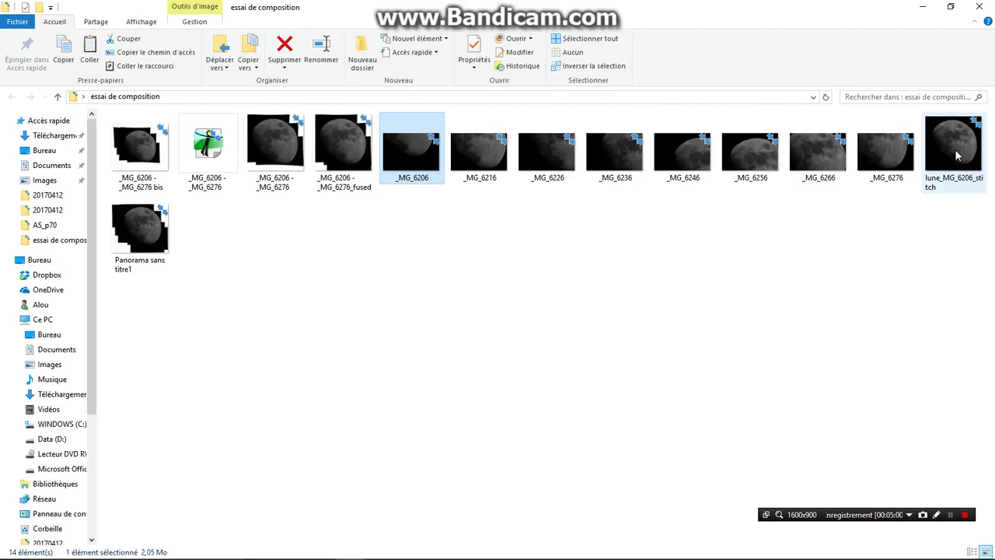
Step: Check the desktop's essai de composition folder for the exported panorama, and close the folder
{"action": "left_click", "coordinate": [924, 8]}
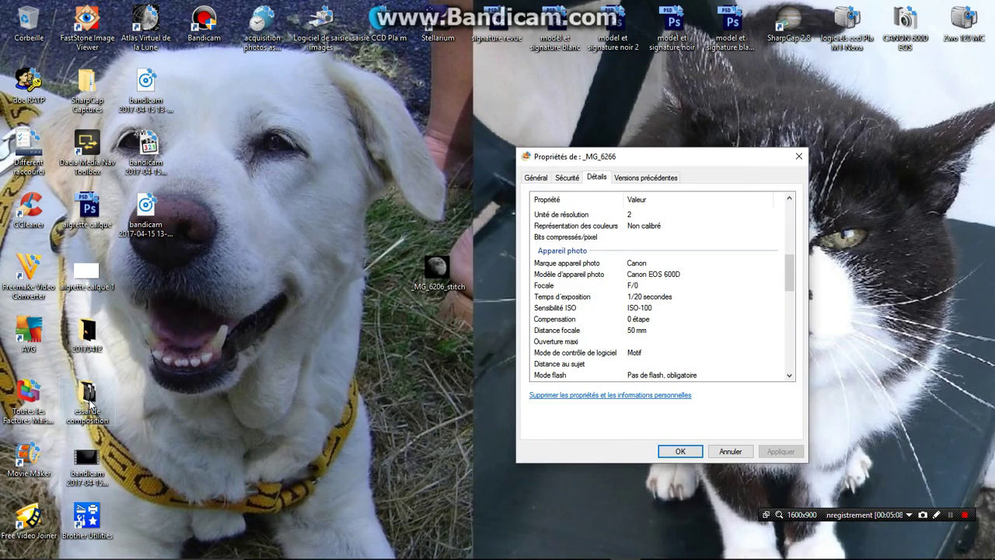
{"action": "left_click", "coordinate": [89, 398]}
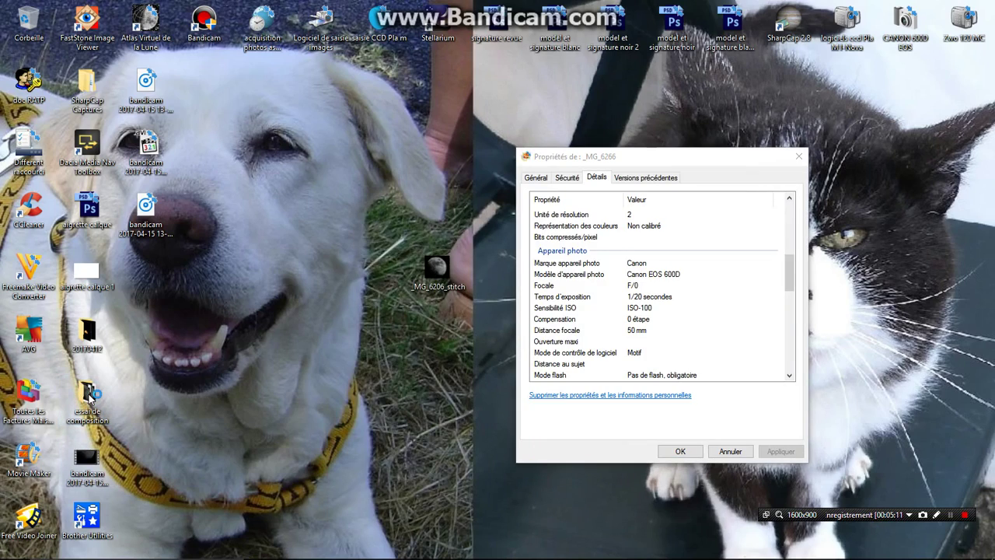
{"action": "double_click", "coordinate": [90, 397]}
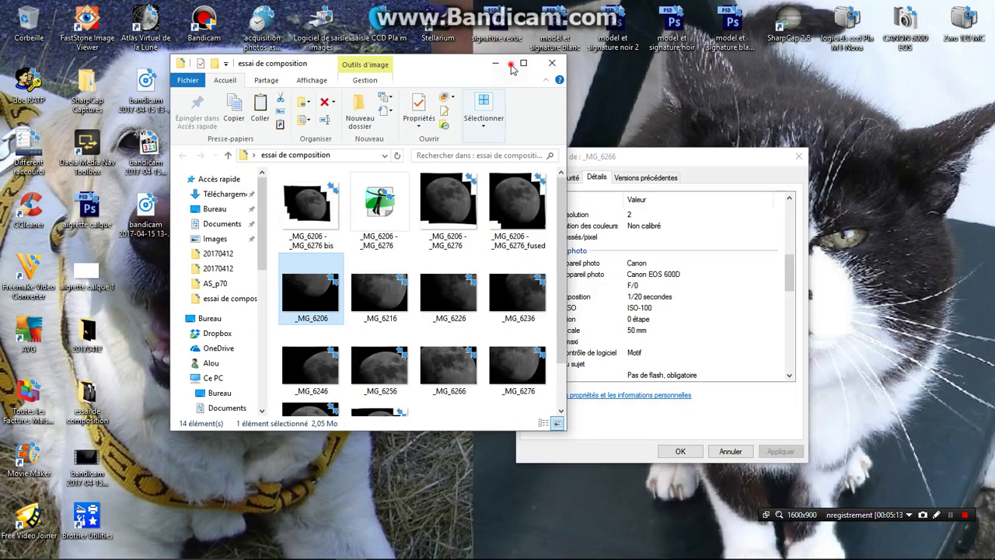
{"action": "left_click", "coordinate": [514, 65]}
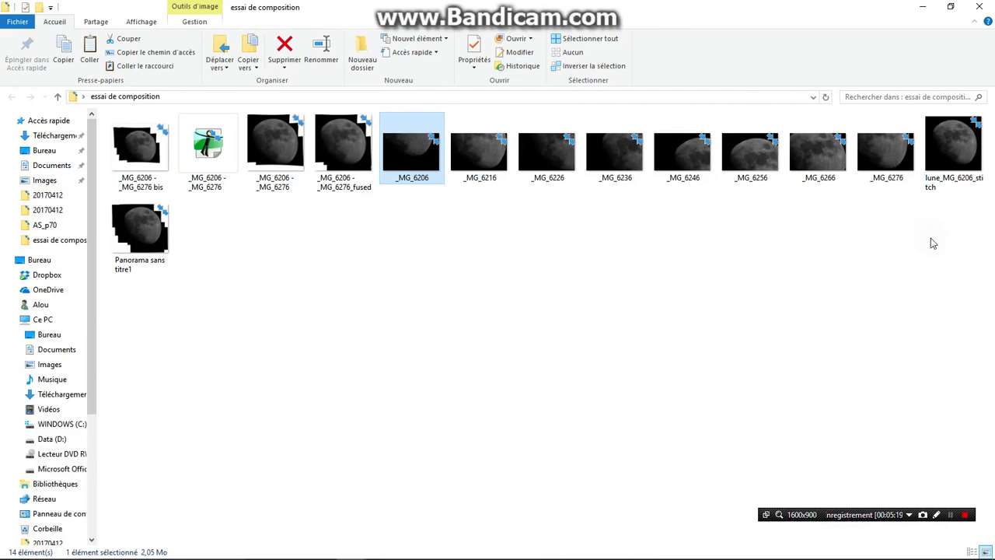
{"action": "left_click", "coordinate": [964, 8]}
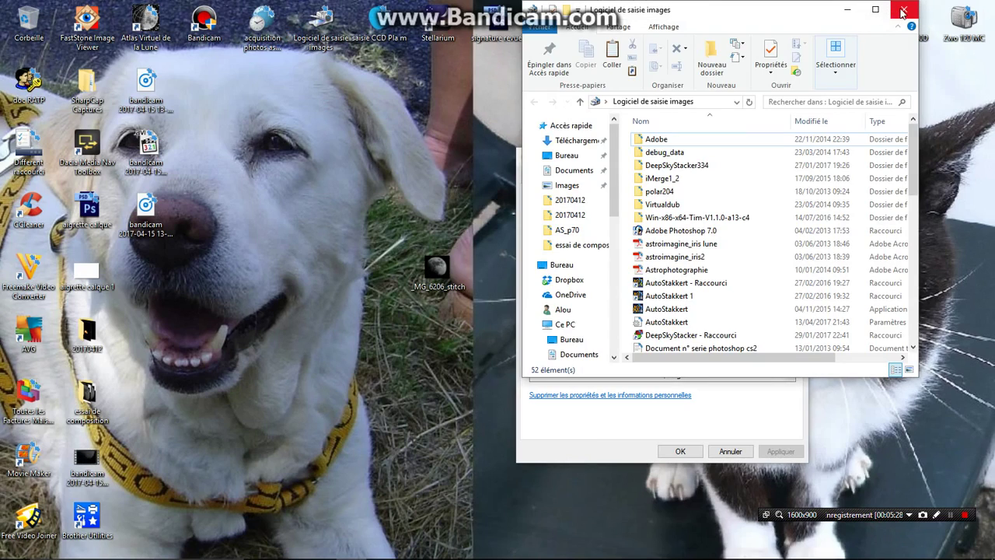
Step: Open the essai de composition folder inside Lune du 20170406 in acquisition photos astronomie and enlarge its window to full screen
{"action": "double_click", "coordinate": [259, 28]}
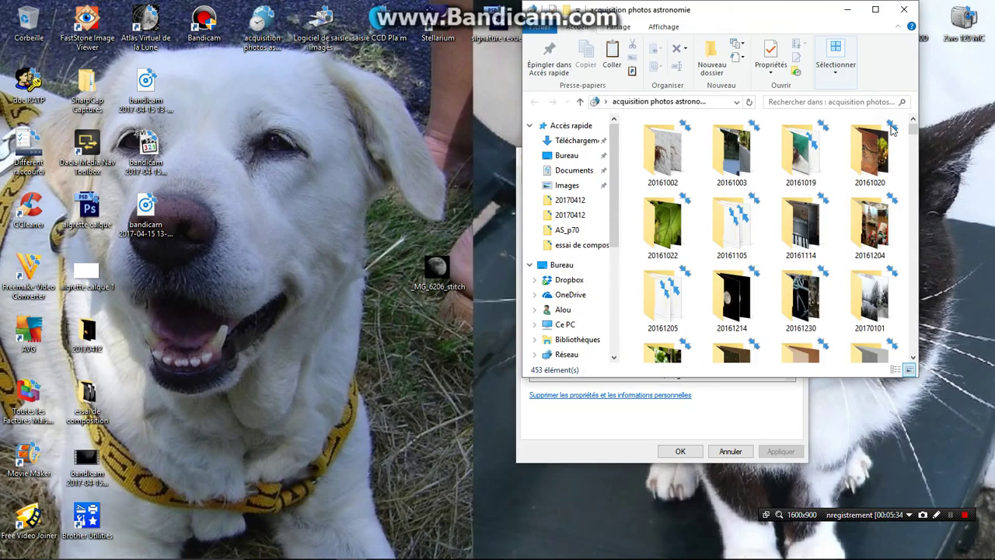
{"action": "left_click_drag", "start_coordinate": [915, 137], "coordinate": [908, 159]}
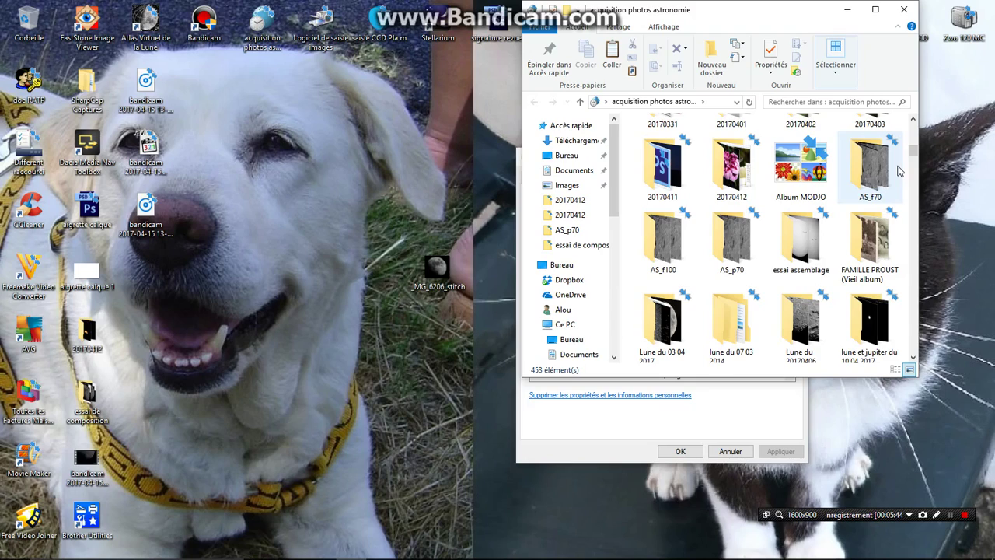
{"action": "left_click", "coordinate": [805, 331]}
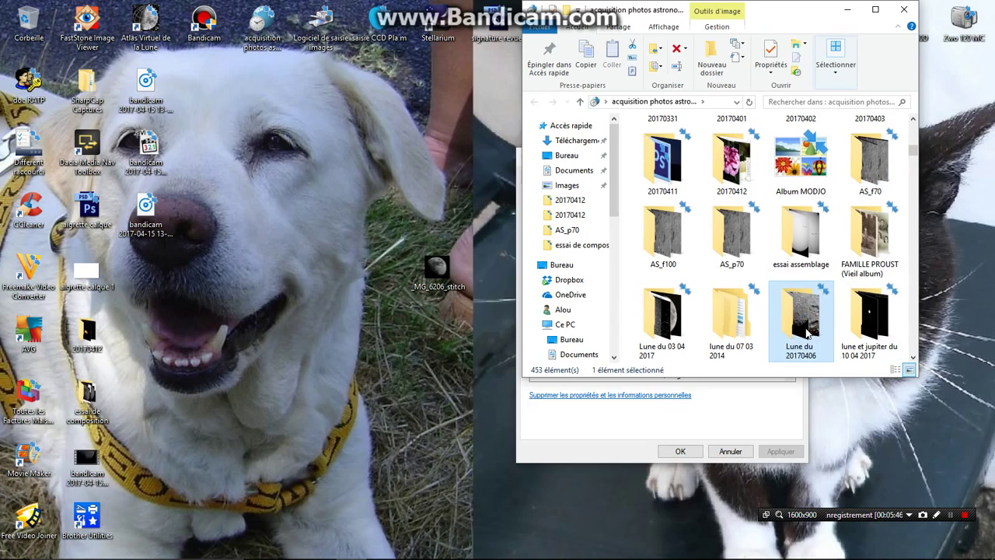
{"action": "double_click", "coordinate": [805, 332]}
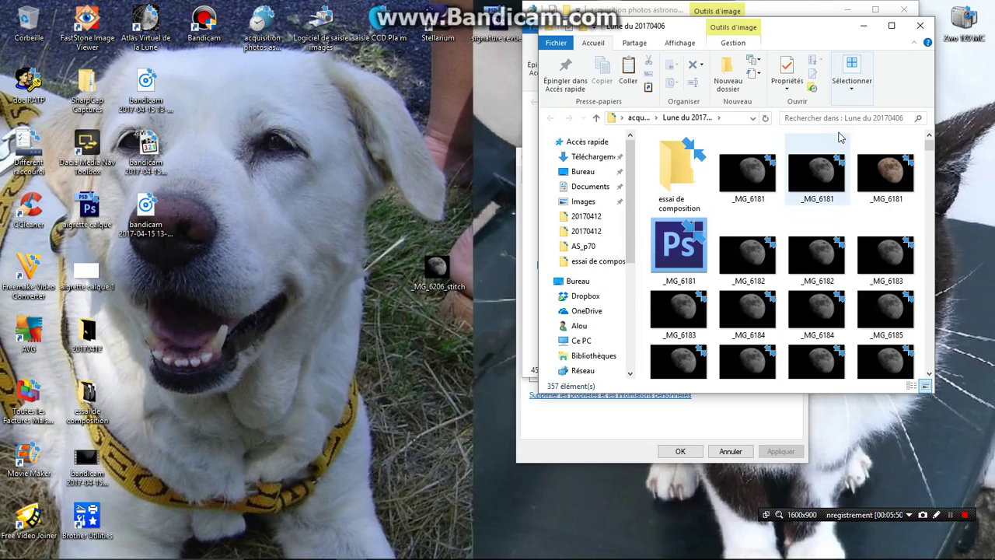
{"action": "double_click", "coordinate": [677, 171]}
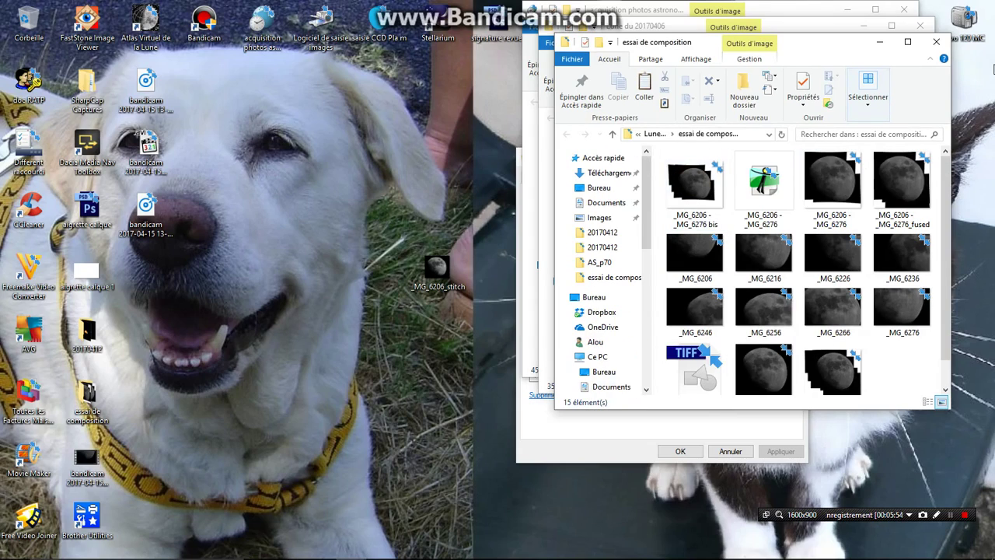
{"action": "left_click", "coordinate": [909, 43]}
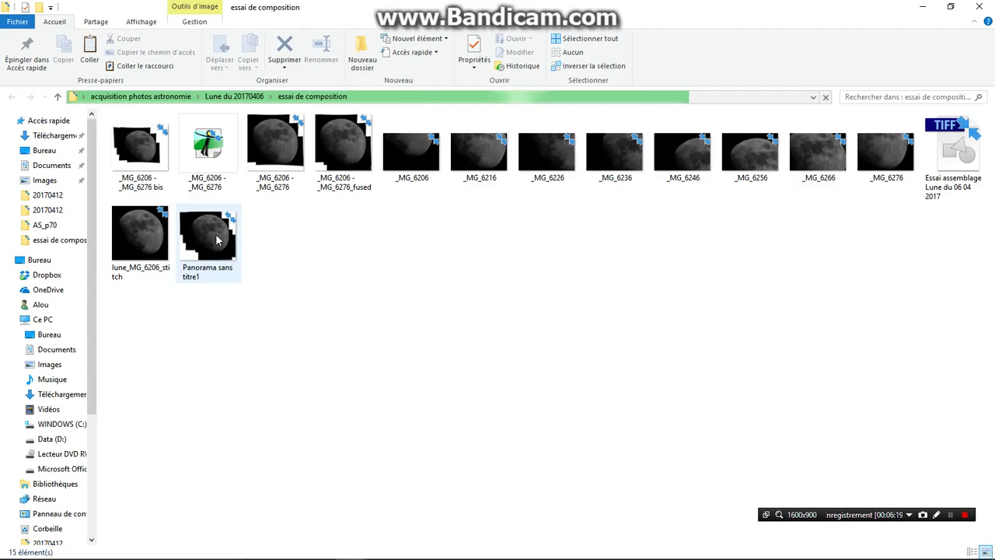
Step: View the exported "Essai assemblage Lune du 06 04 2017" image in the photo viewer, and close the viewer
{"action": "mouse_move", "coordinate": [217, 233]}
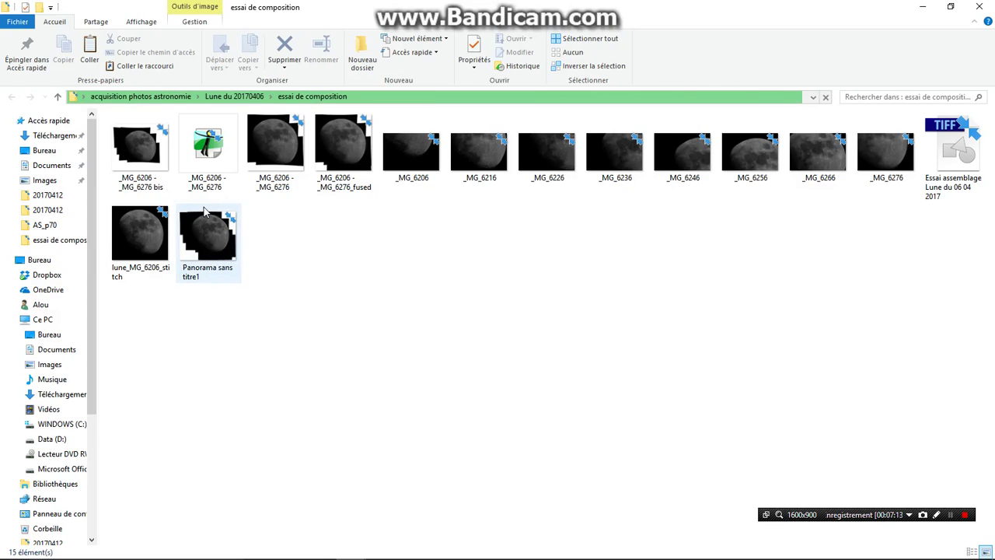
{"action": "left_click", "coordinate": [954, 151]}
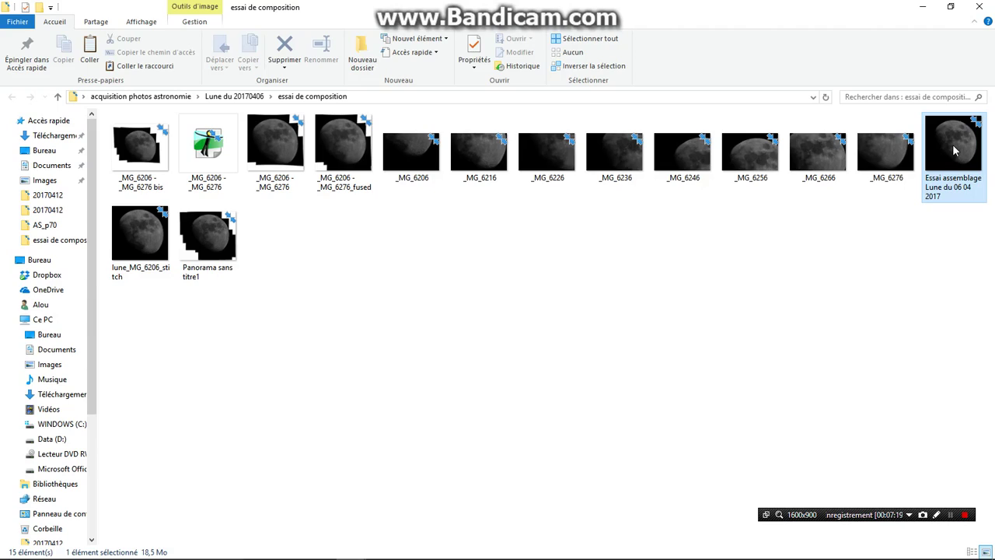
{"action": "double_click", "coordinate": [954, 147]}
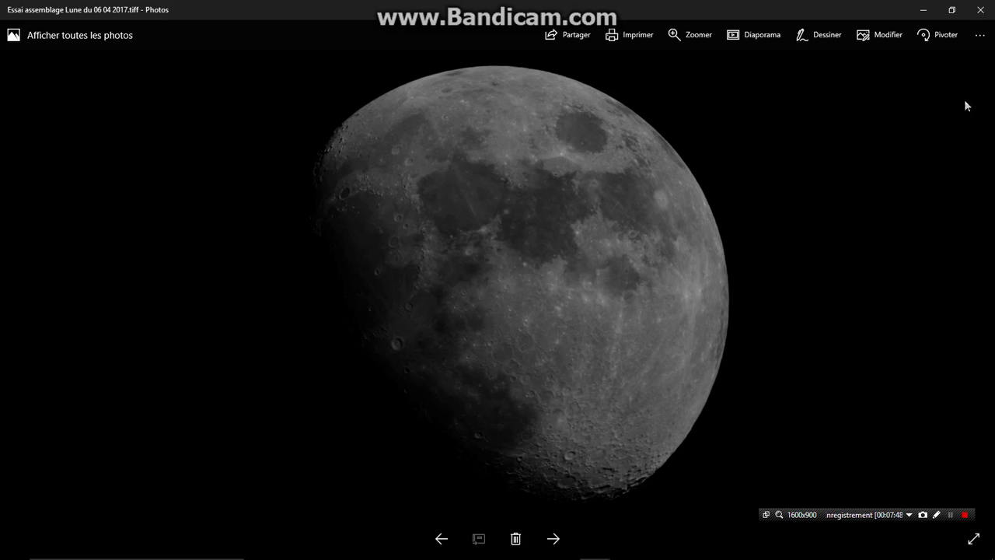
{"action": "left_click", "coordinate": [980, 13]}
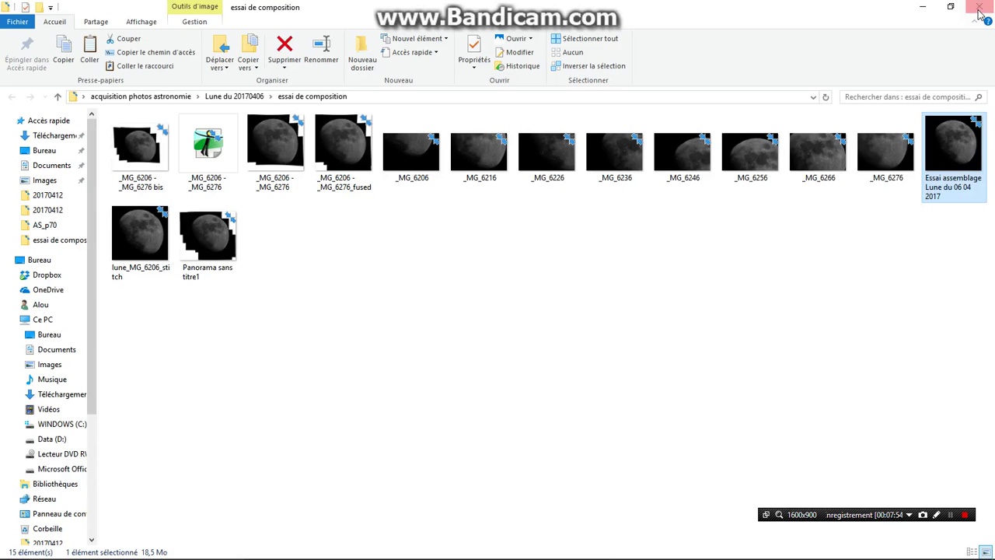
Step: Close the remaining folder and _MG_6266 properties windows, and line up the _MG_6206_stitch icon with the other desktop icons
{"action": "left_click", "coordinate": [980, 9]}
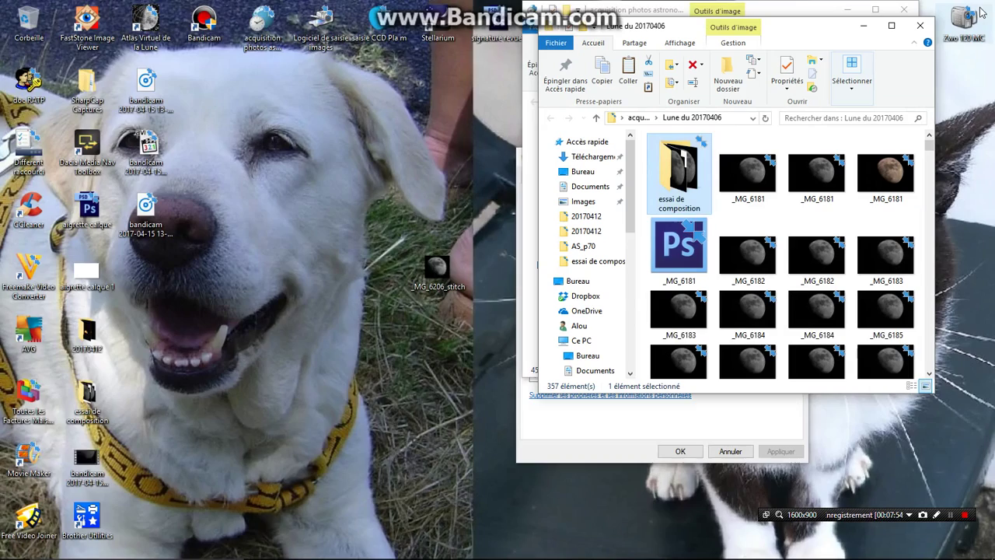
{"action": "left_click", "coordinate": [920, 25]}
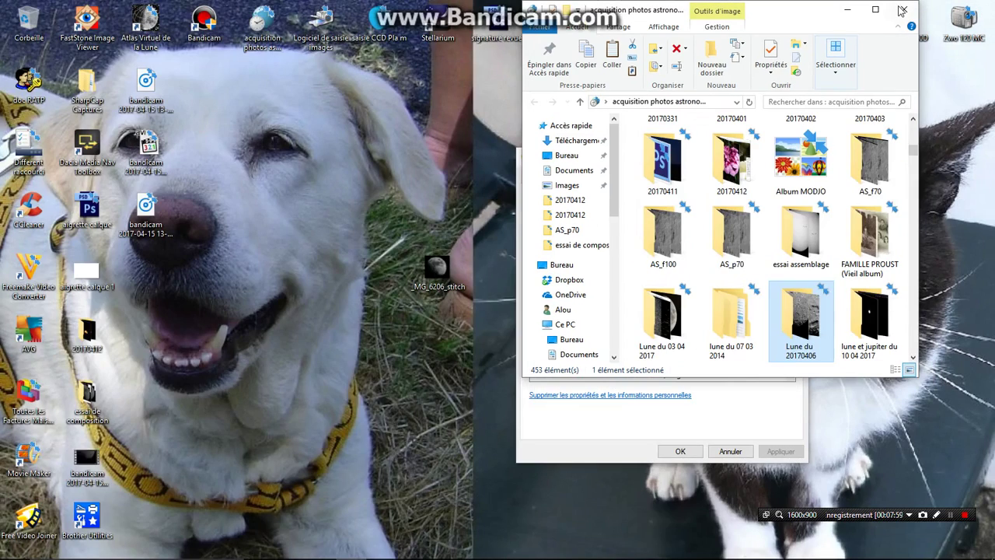
{"action": "left_click", "coordinate": [902, 11]}
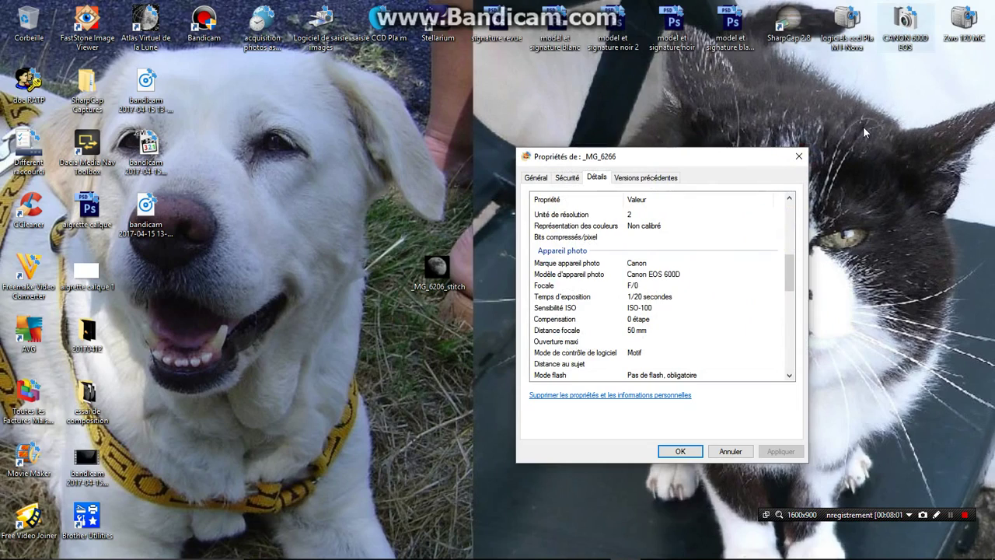
{"action": "left_click", "coordinate": [799, 158]}
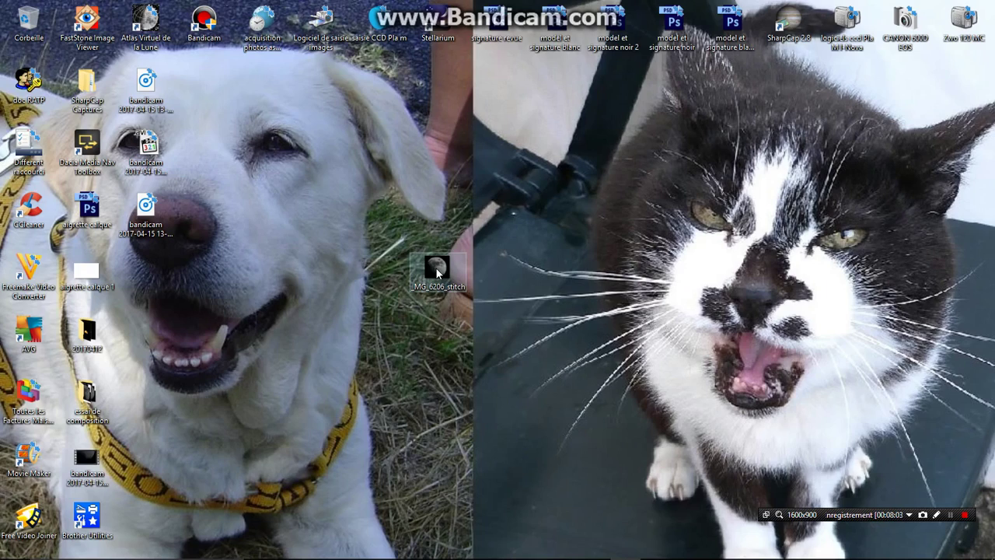
{"action": "left_click_drag", "start_coordinate": [411, 282], "coordinate": [147, 276]}
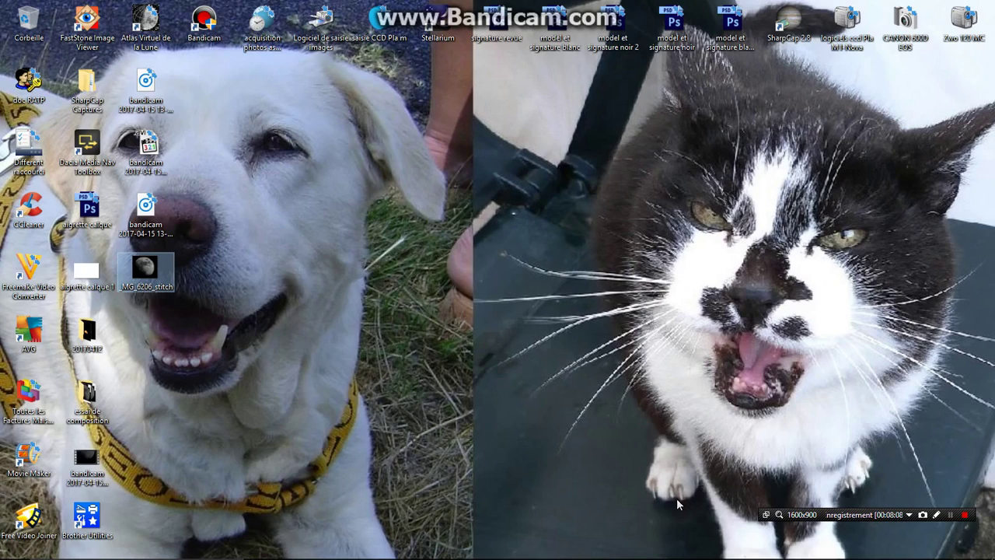